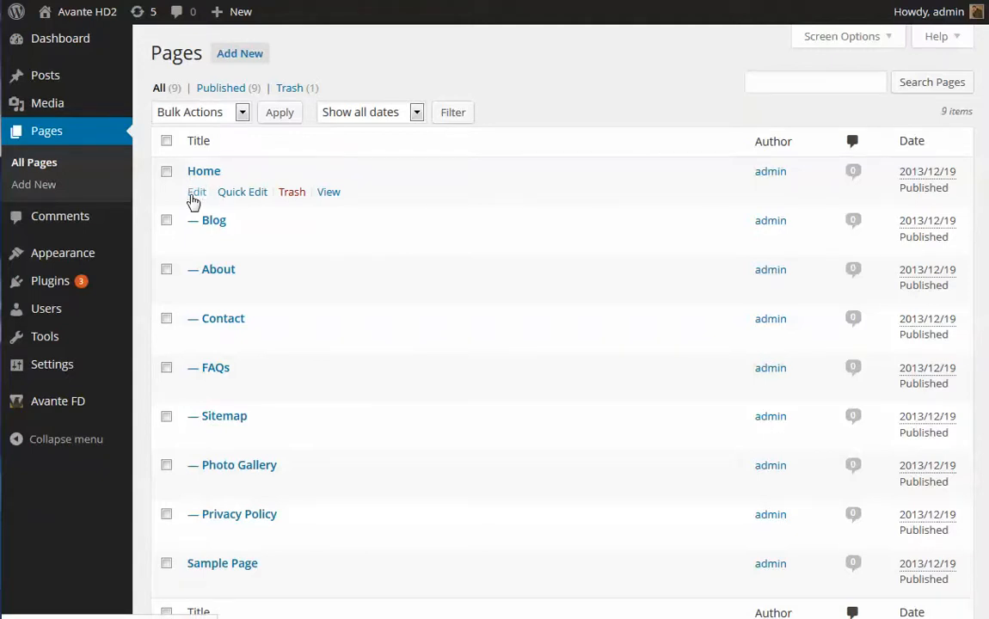
- Open the Home page for editing and choose Example Fullscreen Slider (Fullscreen Slider) as its branding slider
{"action": "left_click", "coordinate": [196, 194]}
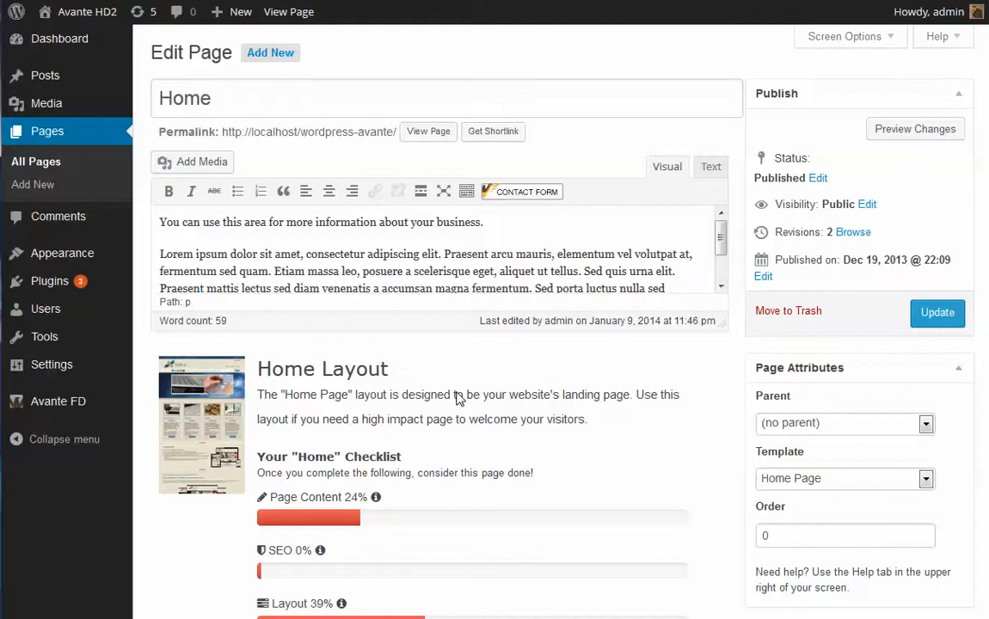
{"action": "scroll", "coordinate": [458, 398], "scroll_direction": "down", "scroll_amount": 5}
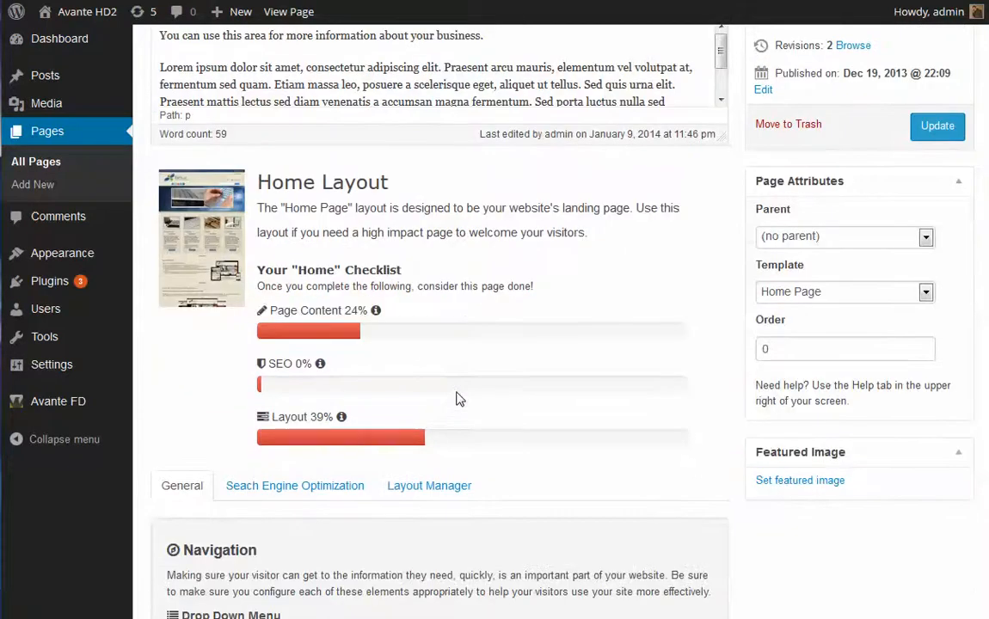
{"action": "scroll", "coordinate": [458, 398], "scroll_direction": "down", "scroll_amount": 5}
{"action": "scroll", "coordinate": [459, 398], "scroll_direction": "down", "scroll_amount": 6}
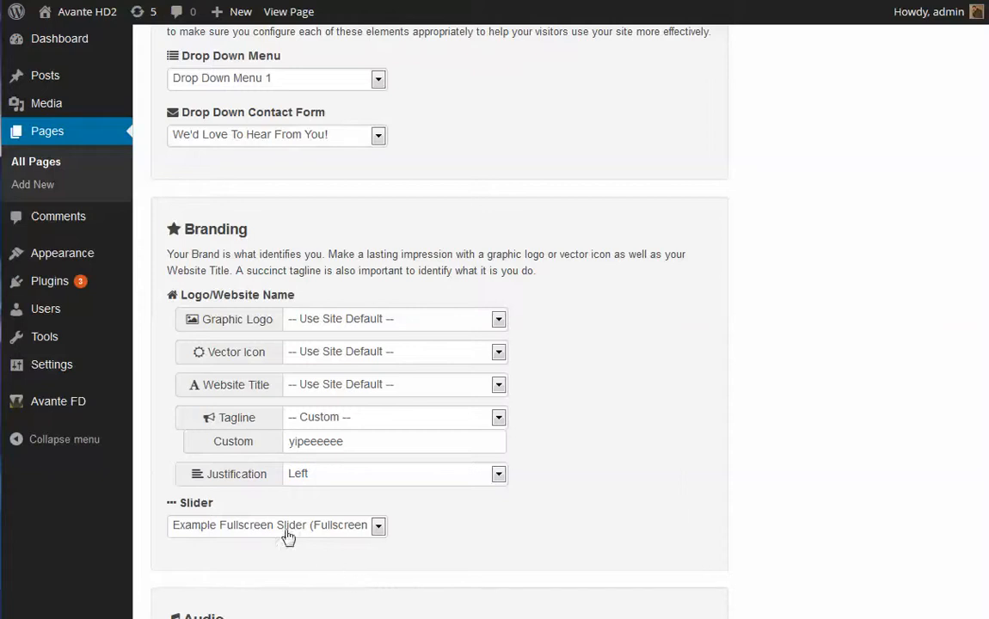
{"action": "left_click", "coordinate": [228, 528]}
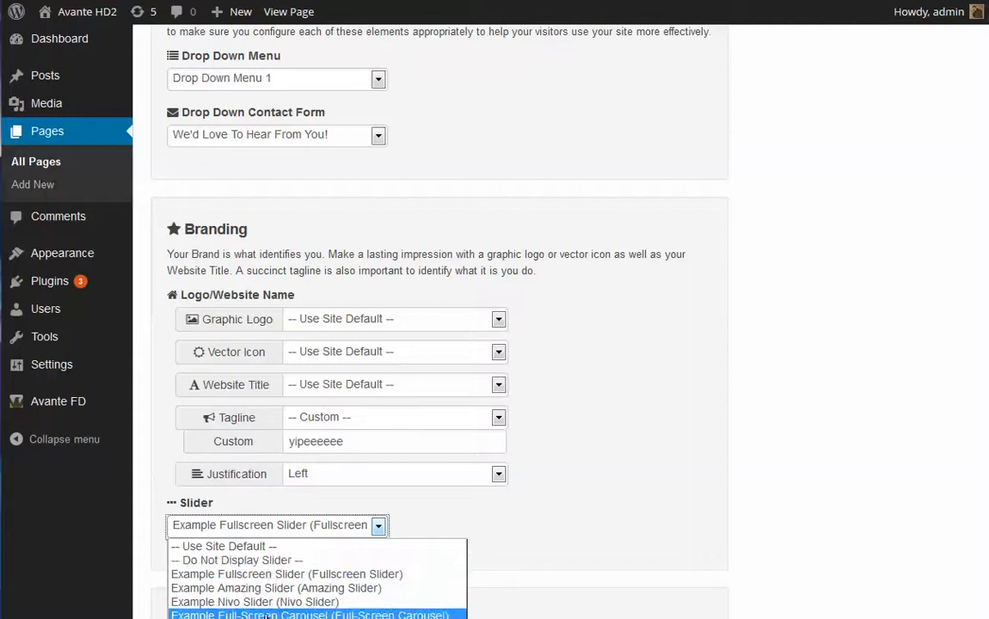
{"action": "left_click", "coordinate": [268, 574]}
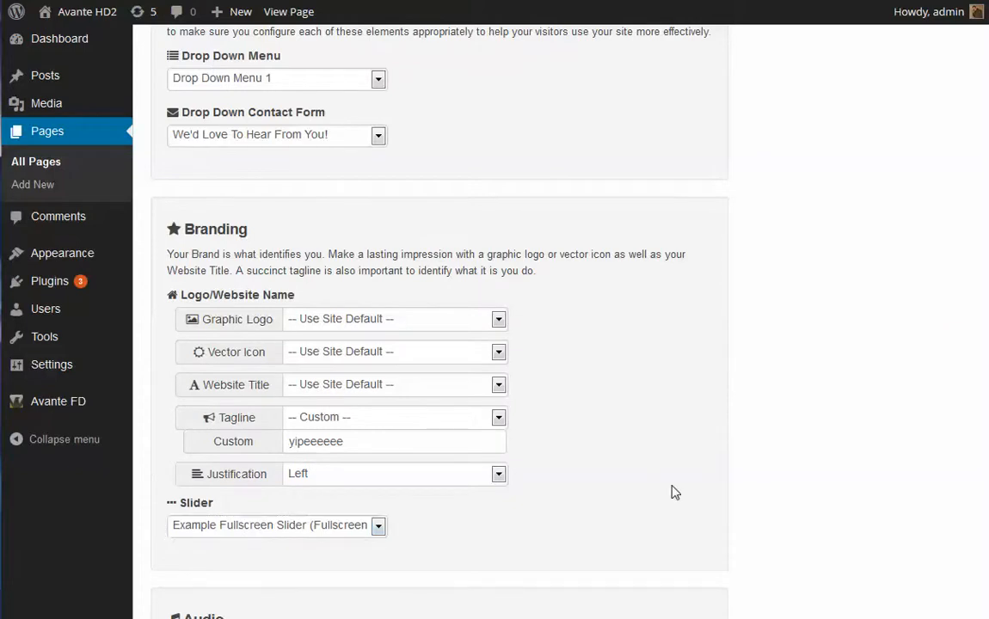
- Examine the Home page's desktop layout regions in the Layout Manager, including the locked Showcase region
{"action": "scroll", "coordinate": [673, 490], "scroll_direction": "up", "scroll_amount": 3}
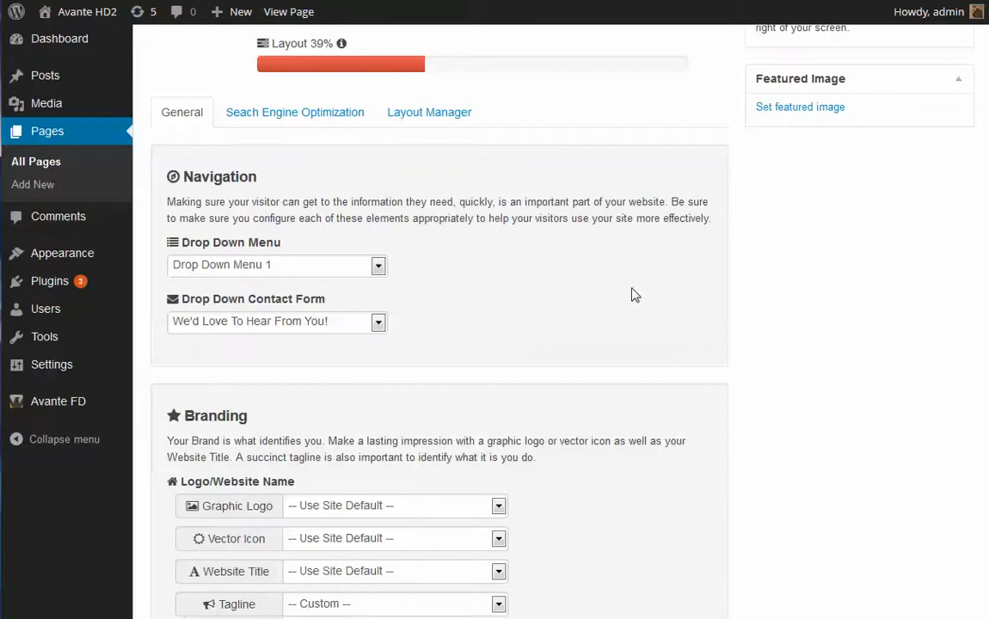
{"action": "left_click", "coordinate": [394, 112]}
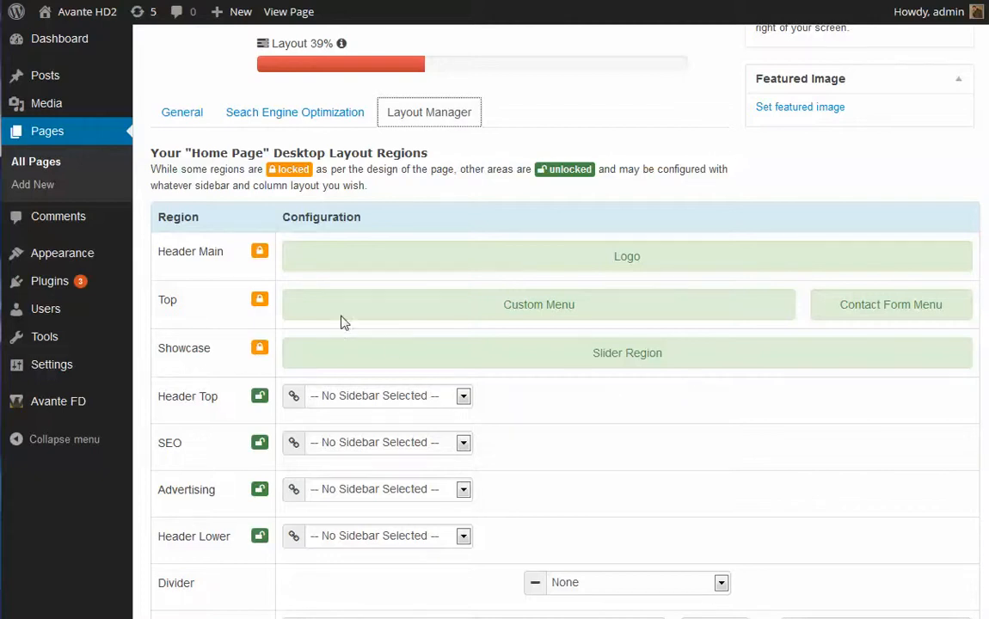
- Return to the list of pages and open the Blog page for editing
{"action": "left_click", "coordinate": [42, 136]}
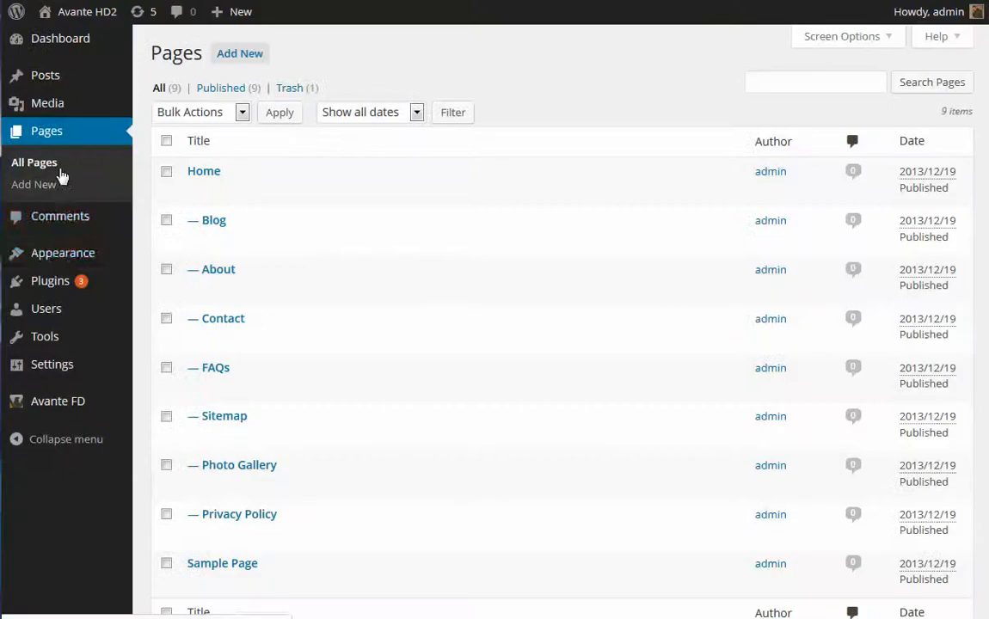
{"action": "mouse_move", "coordinate": [245, 243]}
{"action": "left_click", "coordinate": [198, 243]}
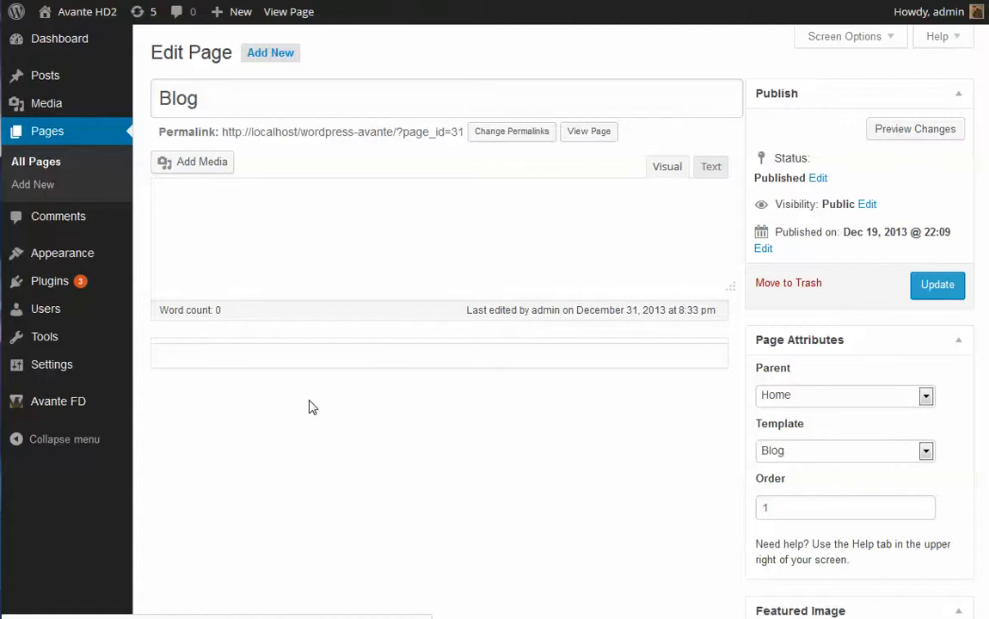
{"action": "scroll", "coordinate": [318, 387], "scroll_direction": "down", "scroll_amount": 2}
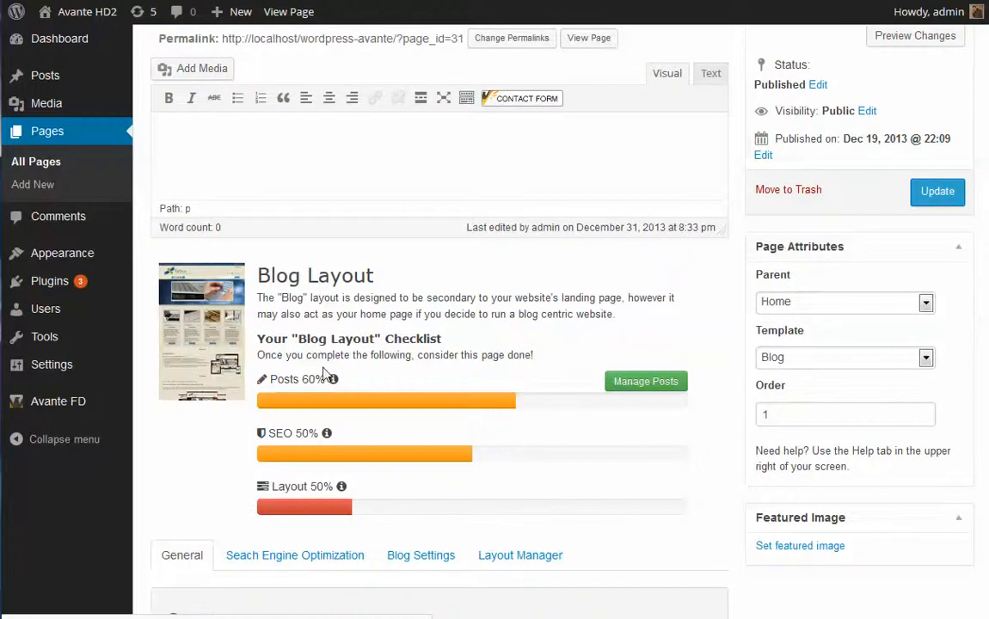
{"action": "scroll", "coordinate": [325, 372], "scroll_direction": "down", "scroll_amount": 1}
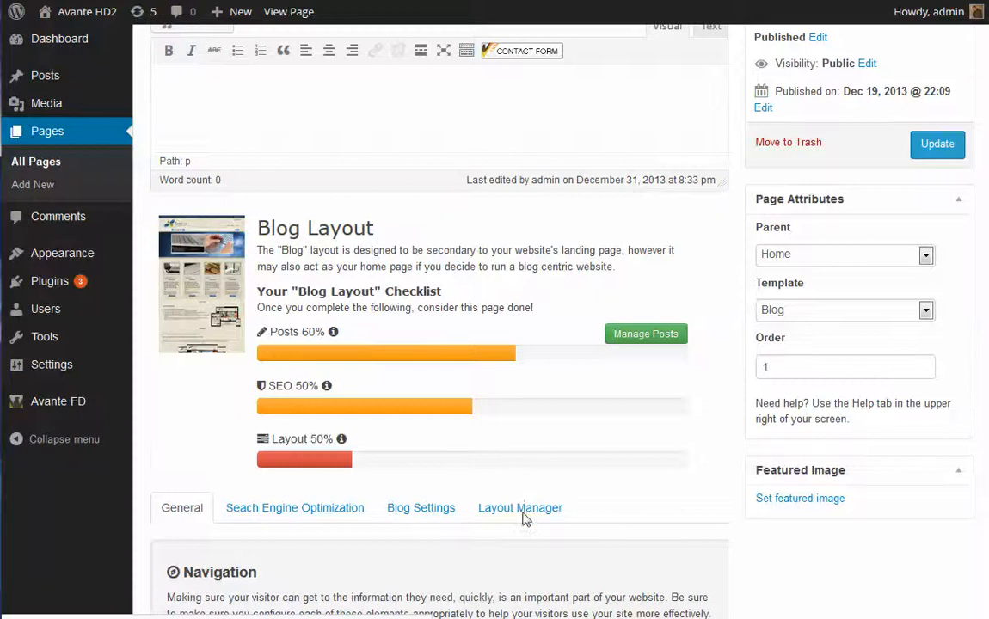
- In the Blog page's Layout Manager, assign the Showcase sidebar to the Showcase region
{"action": "scroll", "coordinate": [523, 512], "scroll_direction": "down", "scroll_amount": 1}
{"action": "left_click", "coordinate": [516, 461]}
{"action": "scroll", "coordinate": [494, 413], "scroll_direction": "down", "scroll_amount": 3}
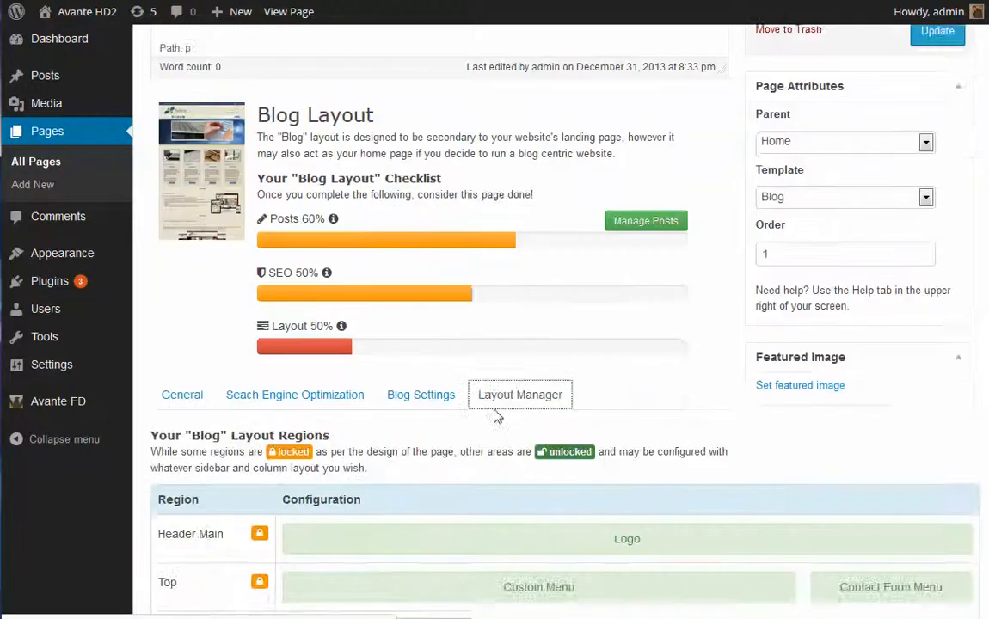
{"action": "scroll", "coordinate": [473, 409], "scroll_direction": "down", "scroll_amount": 2}
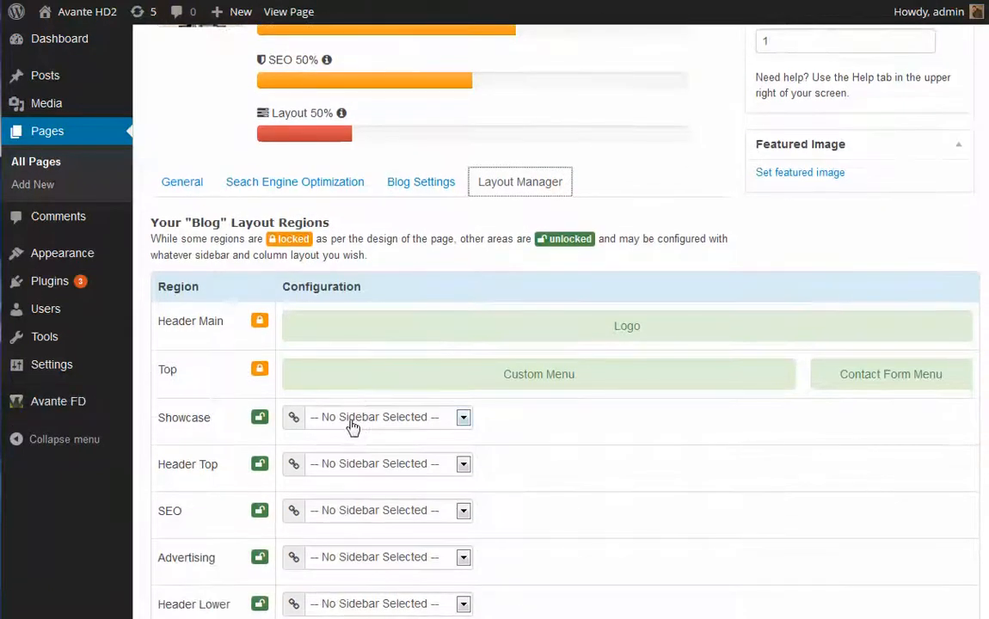
{"action": "left_click", "coordinate": [353, 421]}
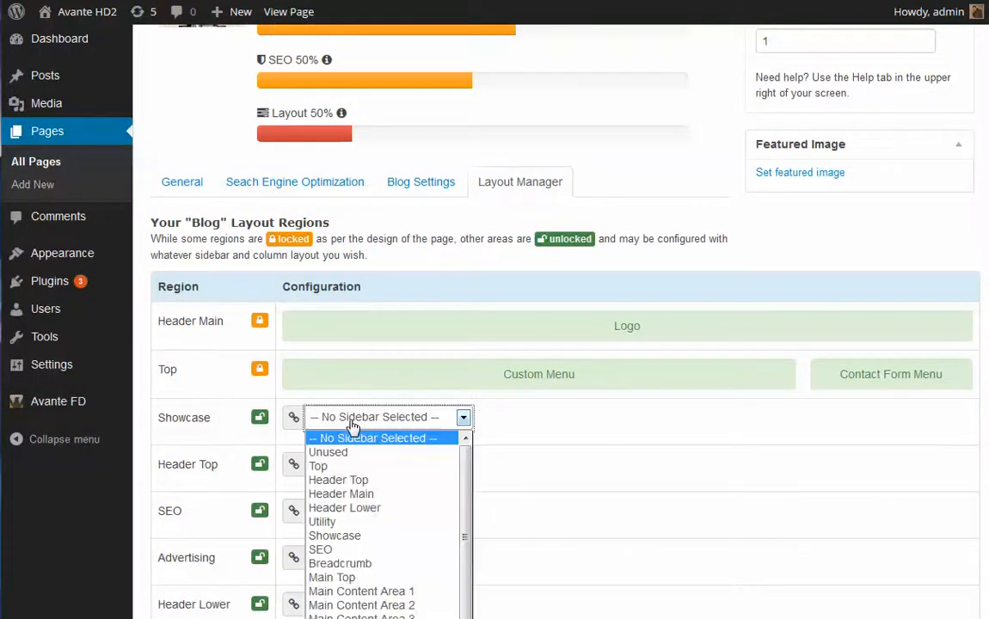
{"action": "left_click", "coordinate": [344, 536]}
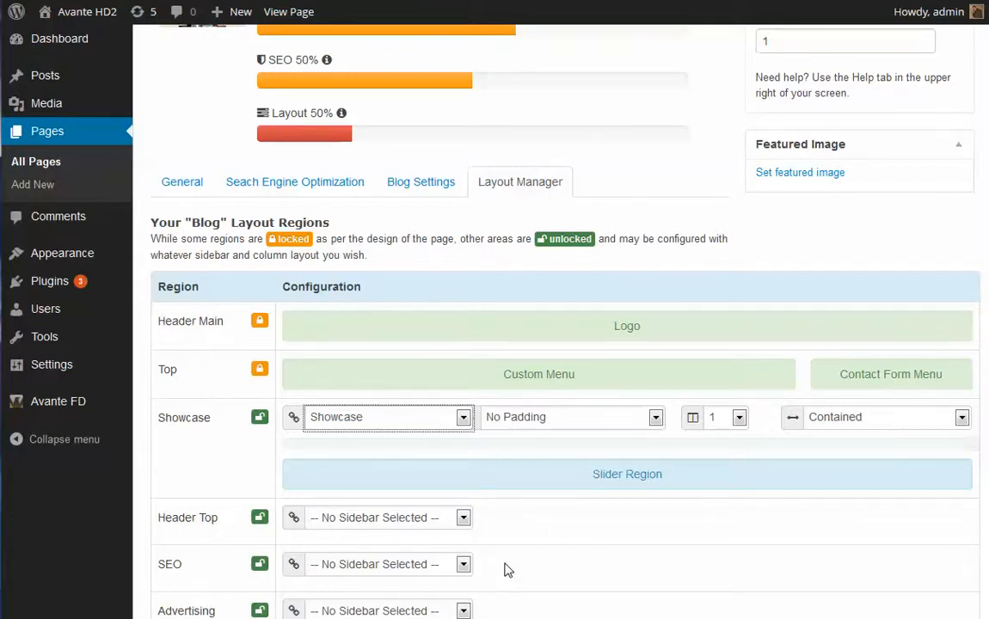
{"action": "left_click", "coordinate": [617, 517]}
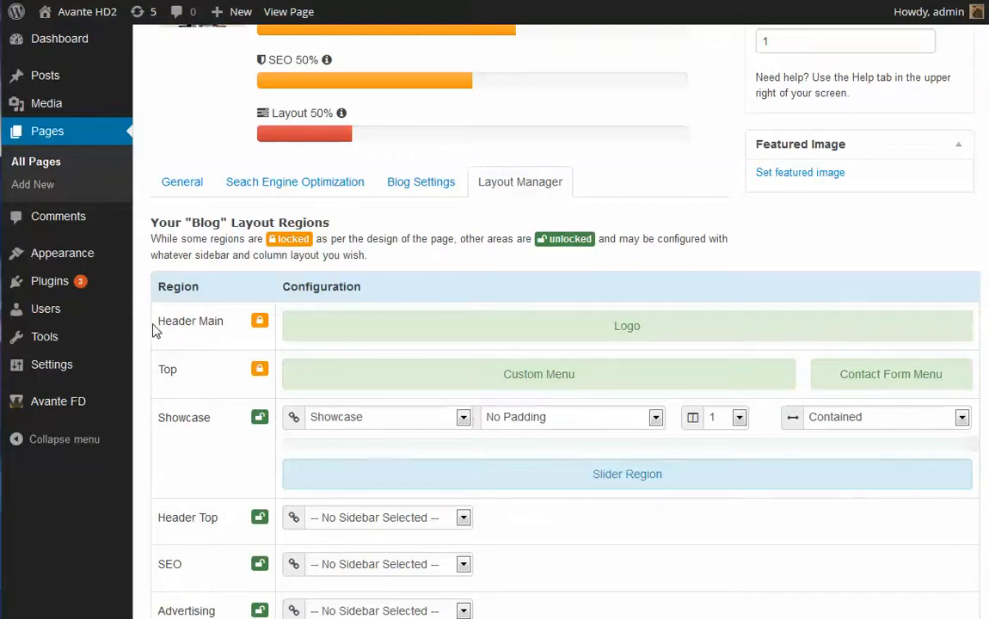
- Start a new page and set its template to Advanced
{"action": "mouse_move", "coordinate": [97, 272]}
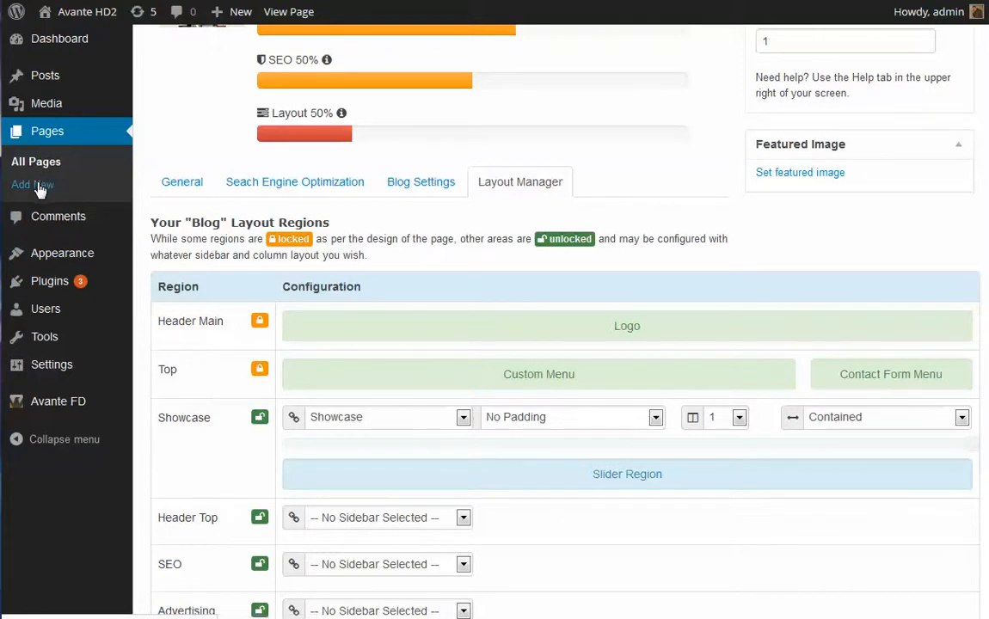
{"action": "left_click", "coordinate": [38, 187]}
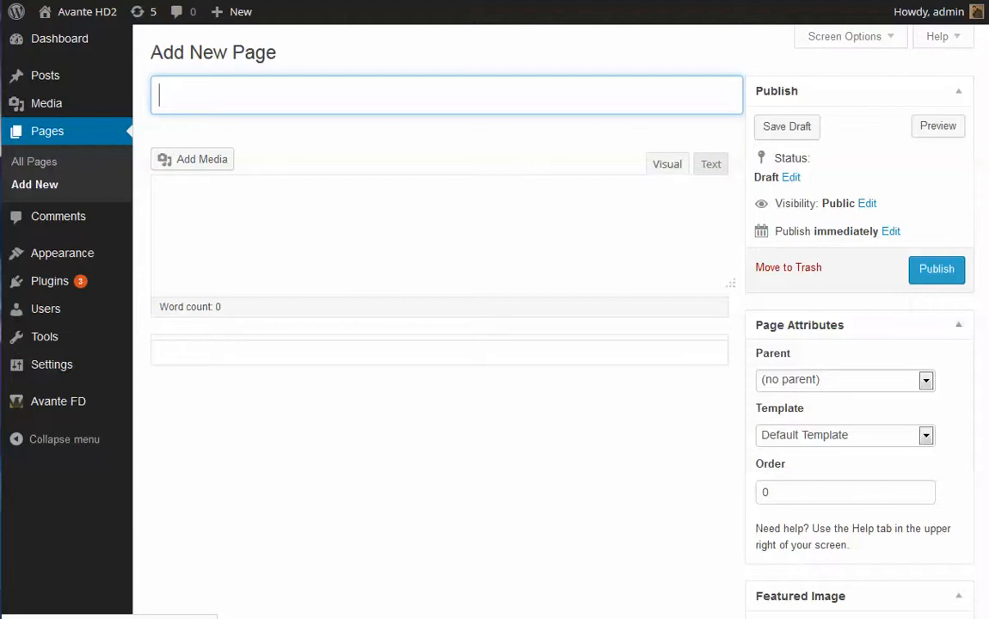
{"action": "left_click", "coordinate": [908, 443]}
{"action": "left_click", "coordinate": [871, 411]}
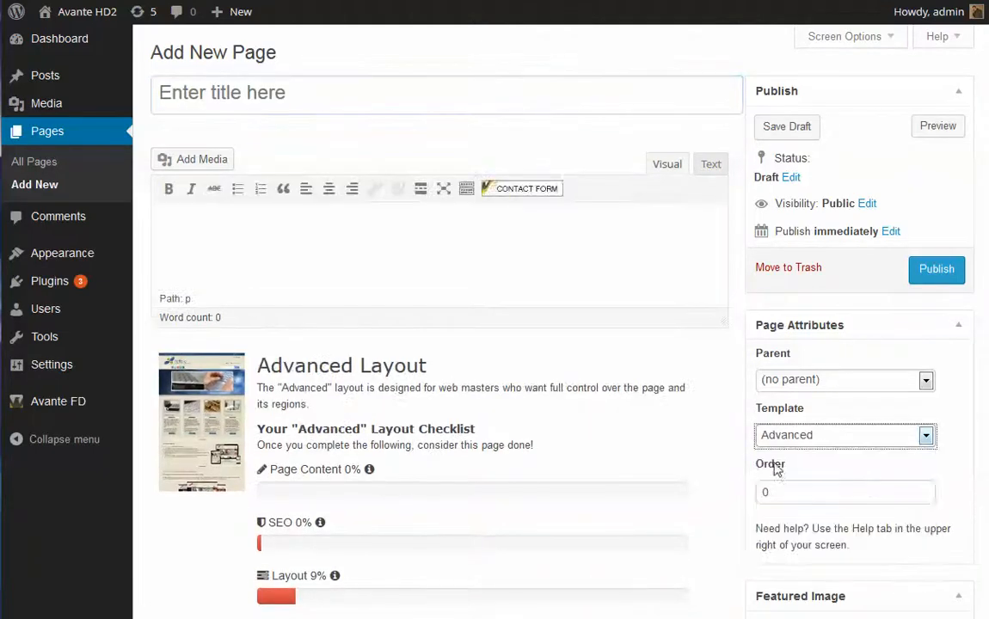
- In the new page's general branding settings, set the slider to Example Amazing Slider (Amazing Slider)
{"action": "scroll", "coordinate": [655, 439], "scroll_direction": "down", "scroll_amount": 5}
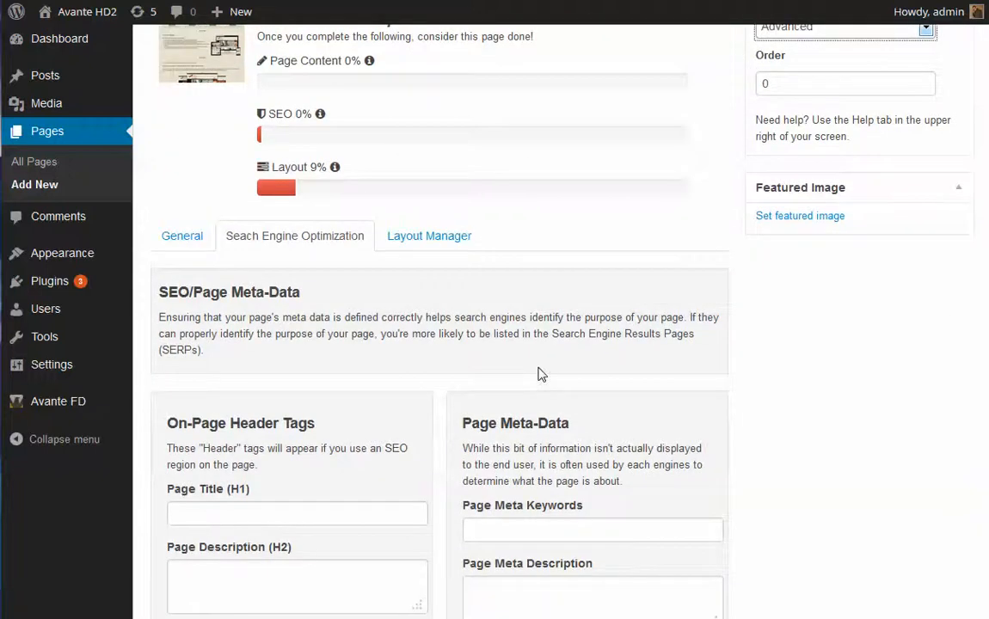
{"action": "scroll", "coordinate": [525, 361], "scroll_direction": "down", "scroll_amount": 3}
{"action": "scroll", "coordinate": [296, 277], "scroll_direction": "up", "scroll_amount": 2}
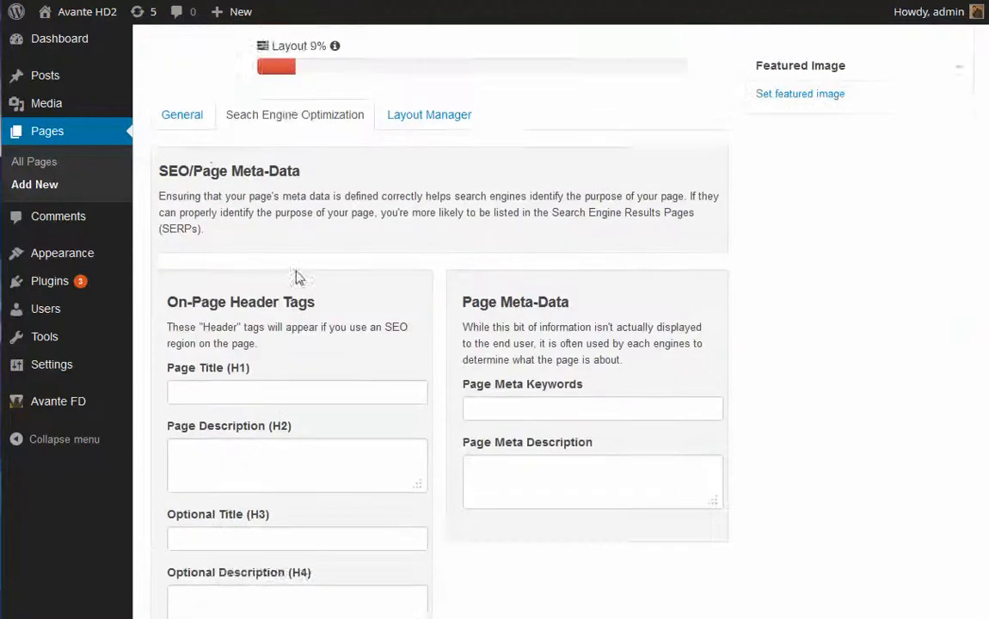
{"action": "scroll", "coordinate": [297, 277], "scroll_direction": "up", "scroll_amount": 1}
{"action": "left_click", "coordinate": [182, 173]}
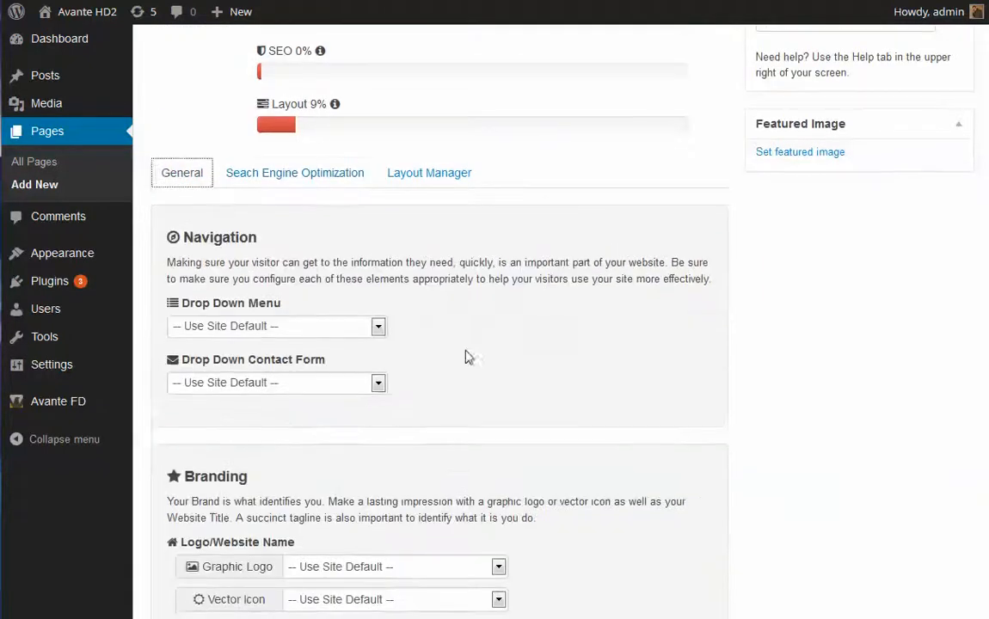
{"action": "scroll", "coordinate": [464, 357], "scroll_direction": "down", "scroll_amount": 3}
{"action": "left_click", "coordinate": [256, 473]}
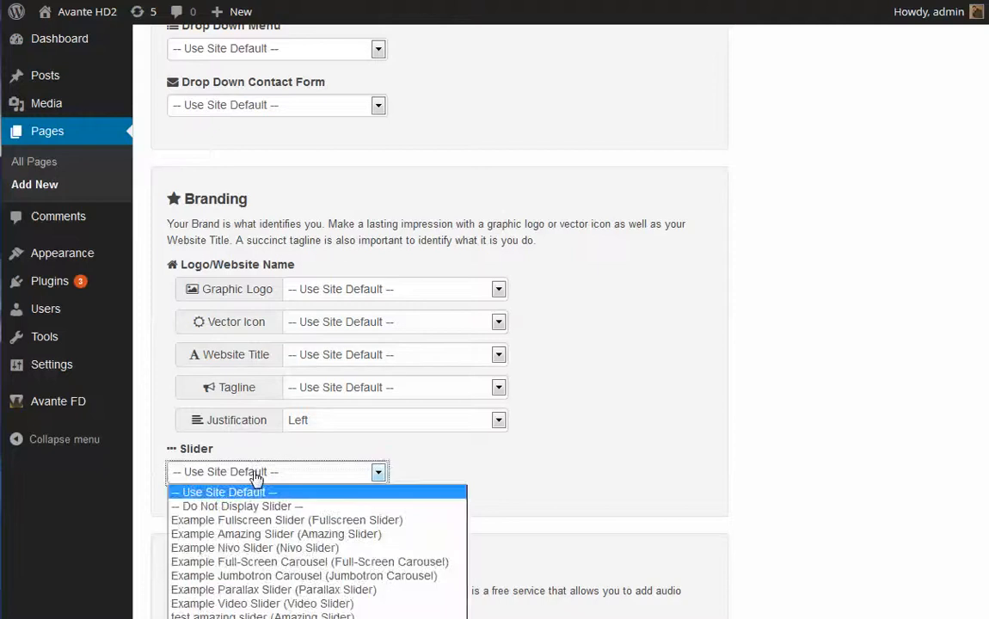
{"action": "left_click", "coordinate": [256, 534]}
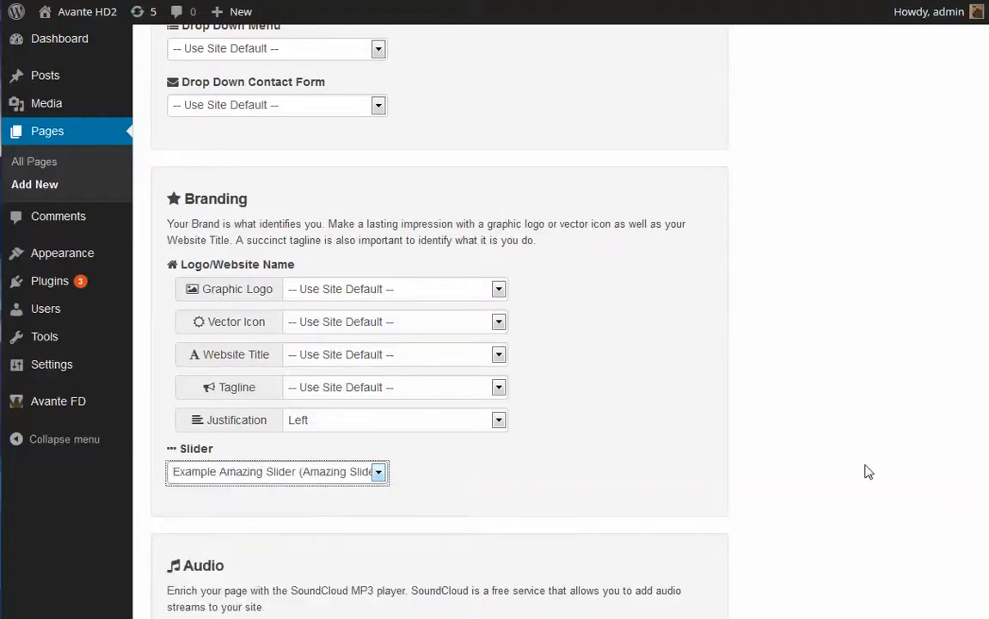
- Publish the new Advanced-template page
{"action": "scroll", "coordinate": [863, 469], "scroll_direction": "up", "scroll_amount": 3}
{"action": "scroll", "coordinate": [866, 472], "scroll_direction": "up", "scroll_amount": 3}
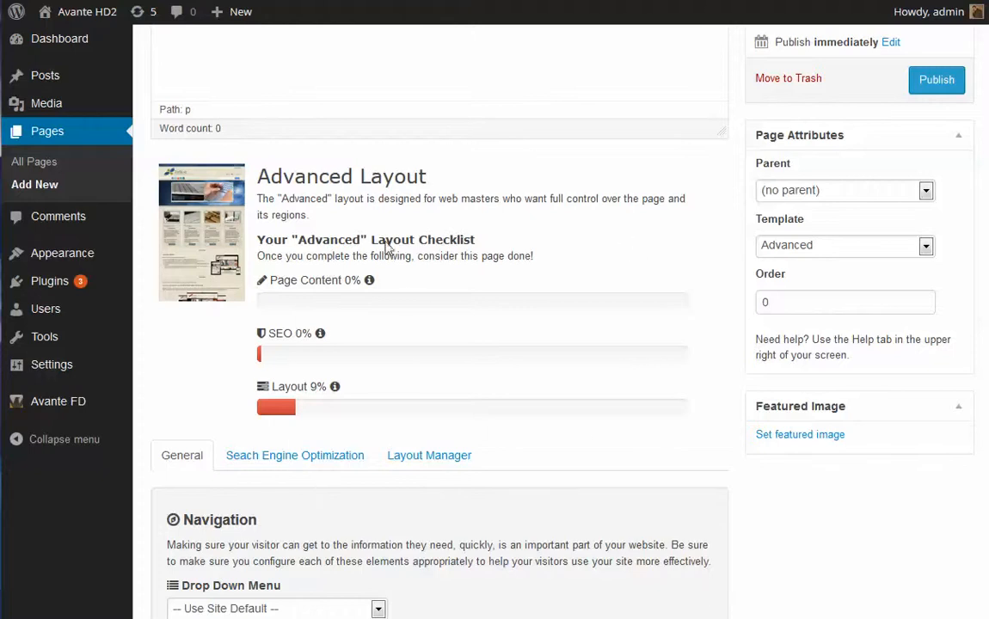
{"action": "left_click", "coordinate": [951, 89]}
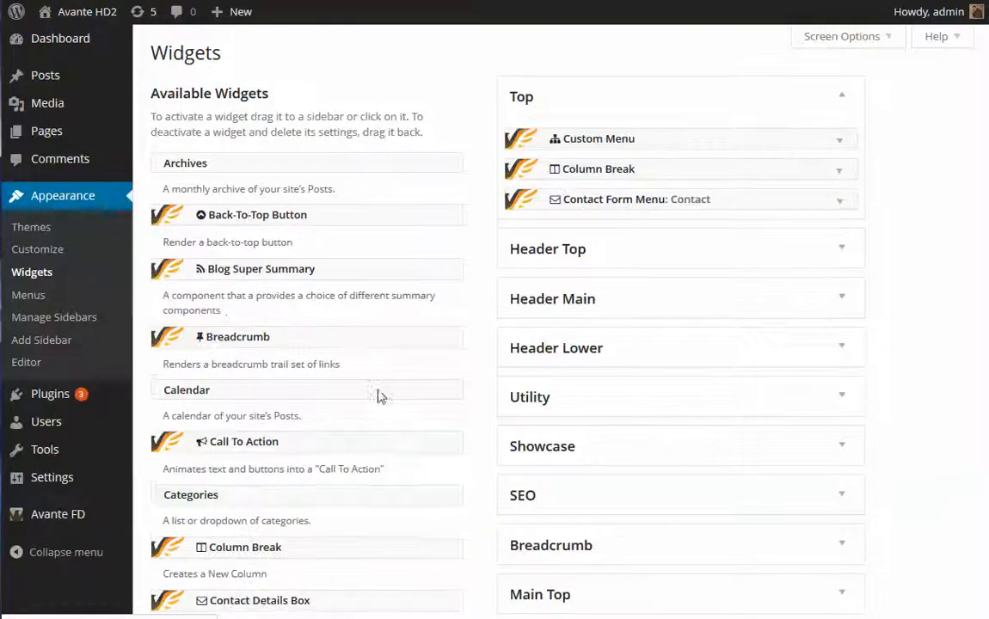
- Expand the Showcase, Main Content Area 4 and Main Content Area 6 sidebars and examine the widgets assigned to each
{"action": "left_click", "coordinate": [841, 449]}
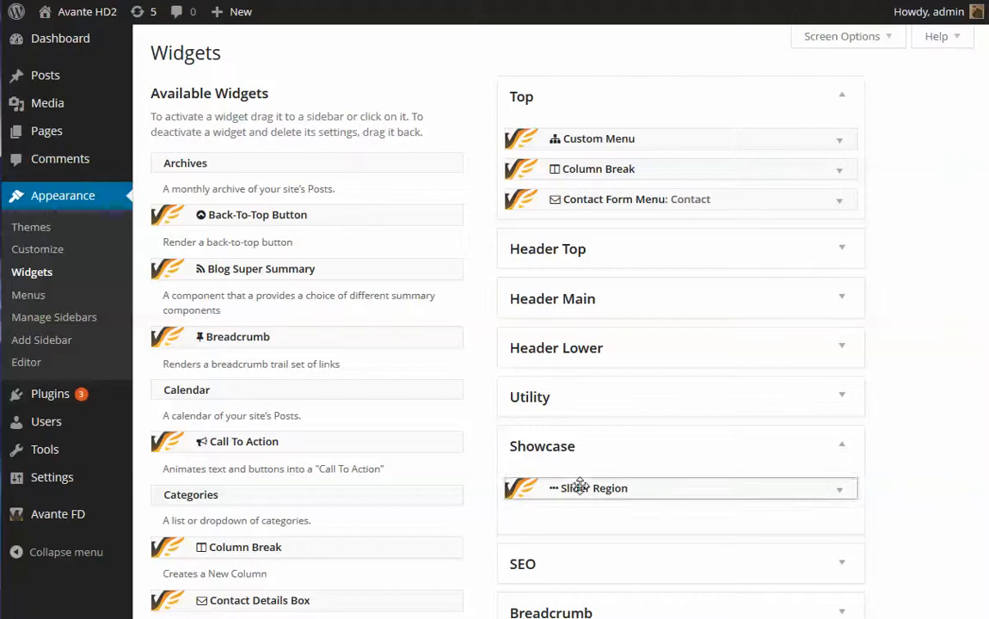
{"action": "scroll", "coordinate": [527, 449], "scroll_direction": "down", "scroll_amount": 4}
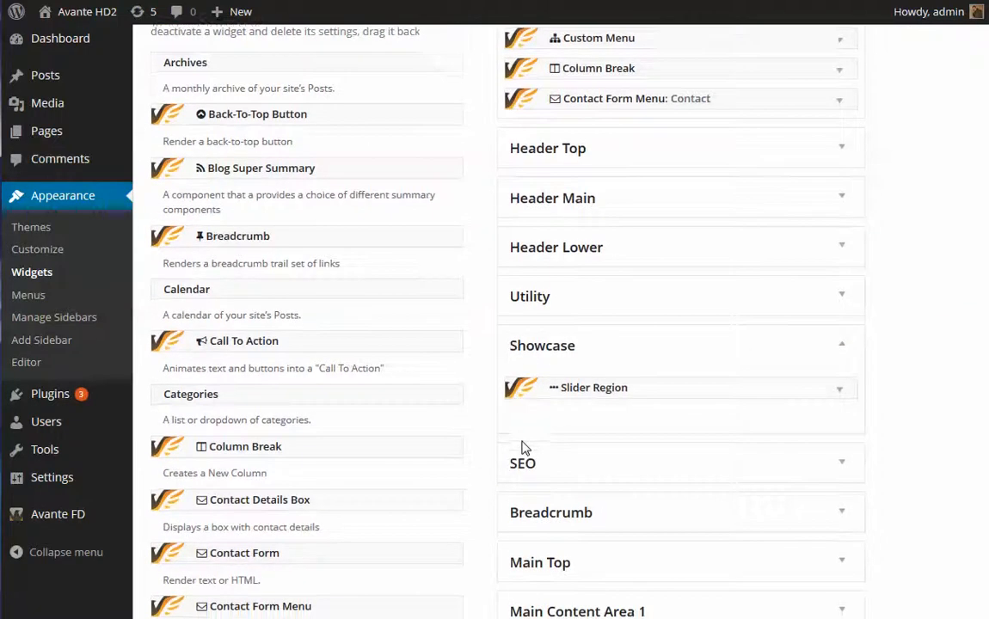
{"action": "scroll", "coordinate": [524, 450], "scroll_direction": "down", "scroll_amount": 2}
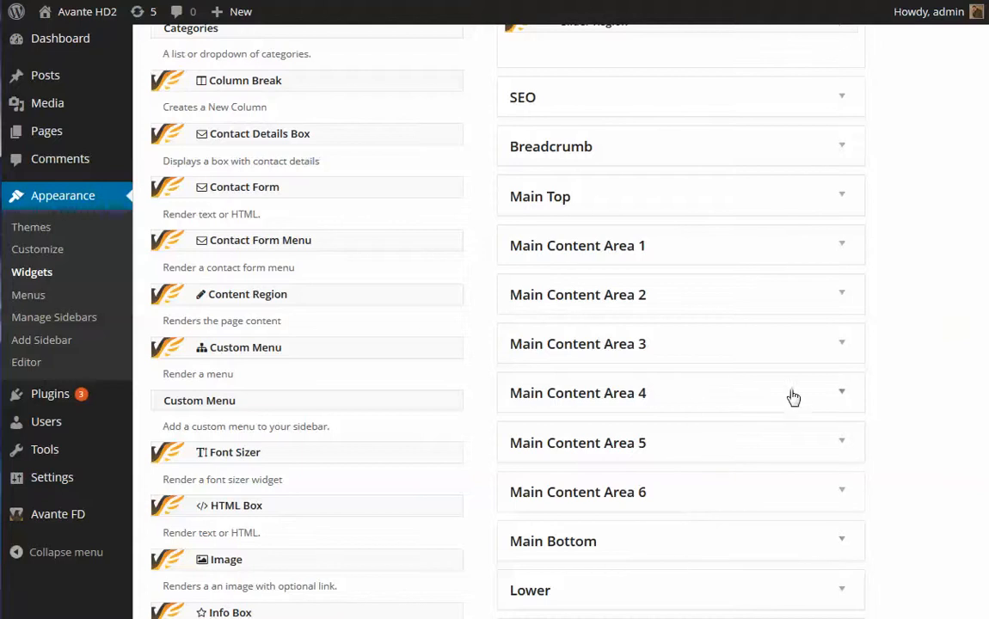
{"action": "left_click", "coordinate": [834, 394]}
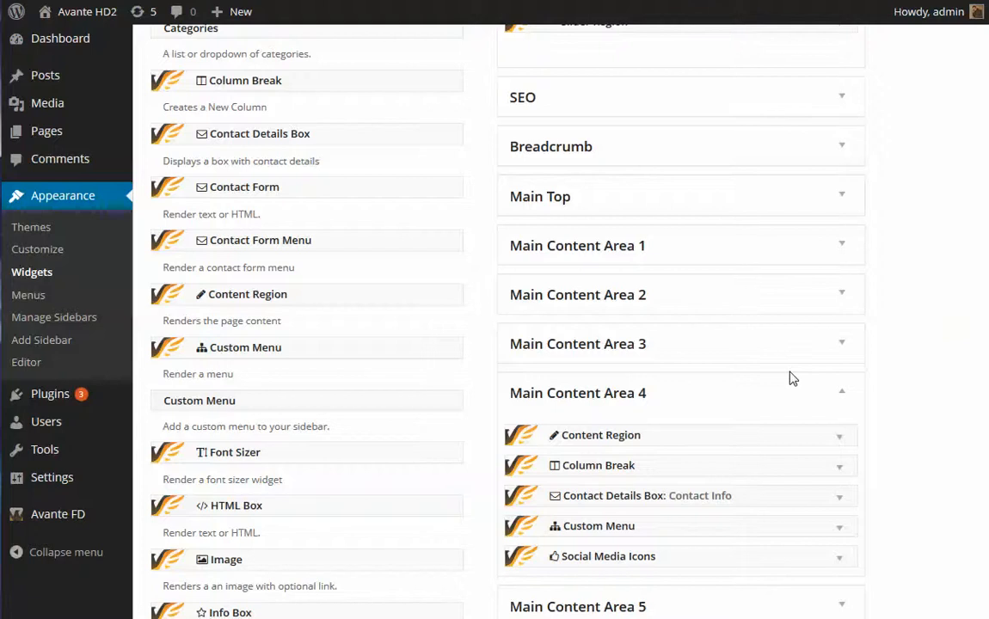
{"action": "scroll", "coordinate": [792, 378], "scroll_direction": "down", "scroll_amount": 1}
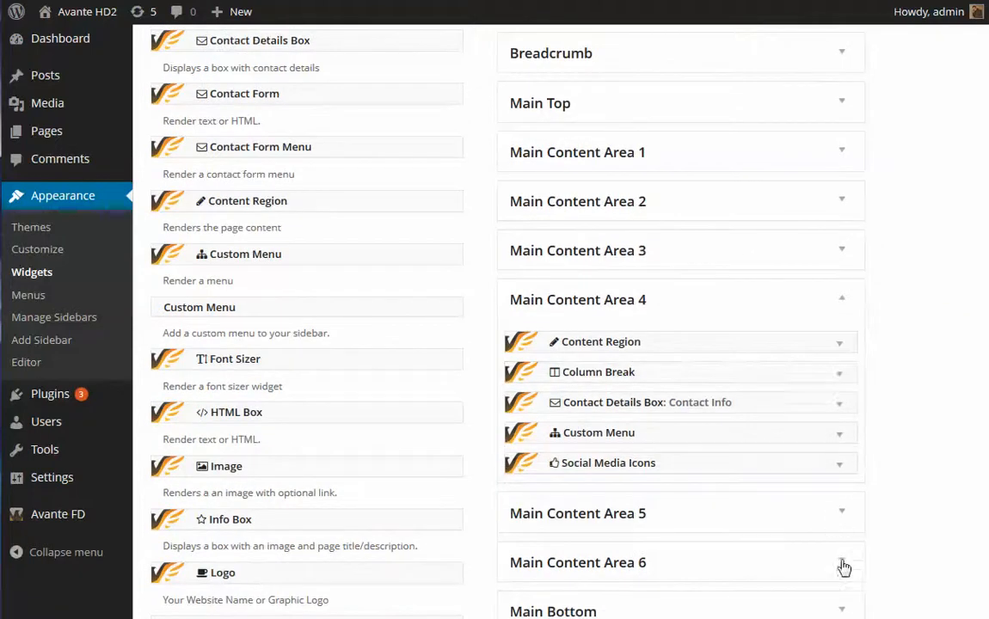
{"action": "left_click", "coordinate": [845, 560]}
{"action": "scroll", "coordinate": [803, 503], "scroll_direction": "down", "scroll_amount": 1}
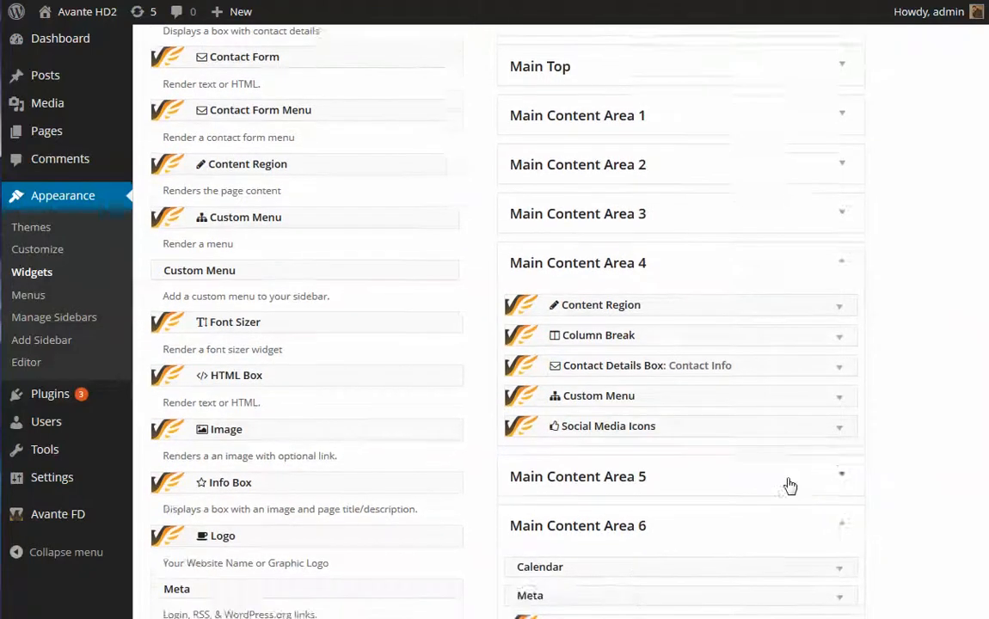
{"action": "scroll", "coordinate": [789, 487], "scroll_direction": "down", "scroll_amount": 2}
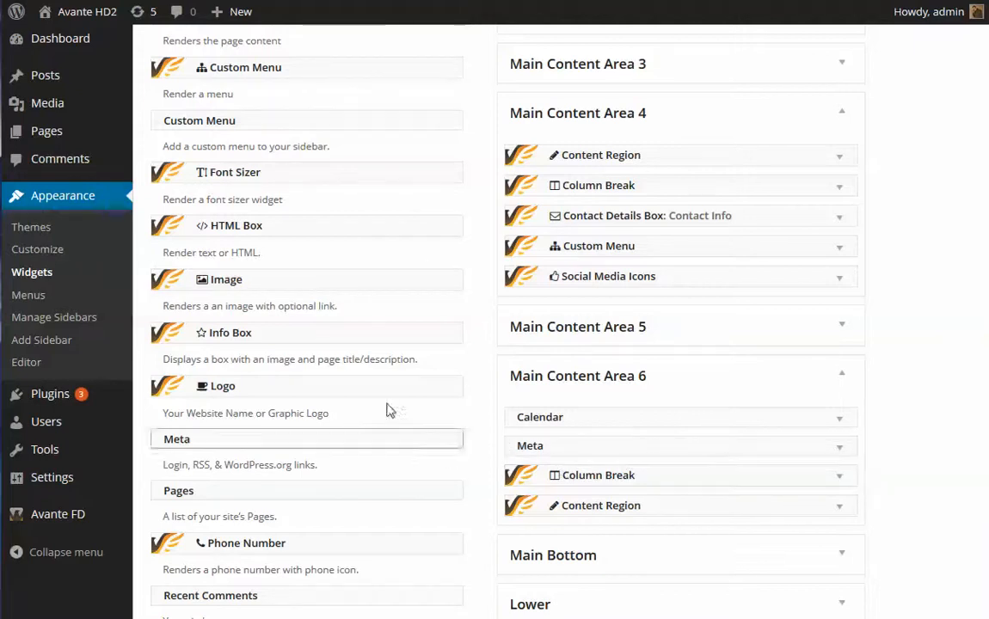
- Look through the list of available widgets that can be added to the sidebars
{"action": "scroll", "coordinate": [256, 199], "scroll_direction": "up", "scroll_amount": 8}
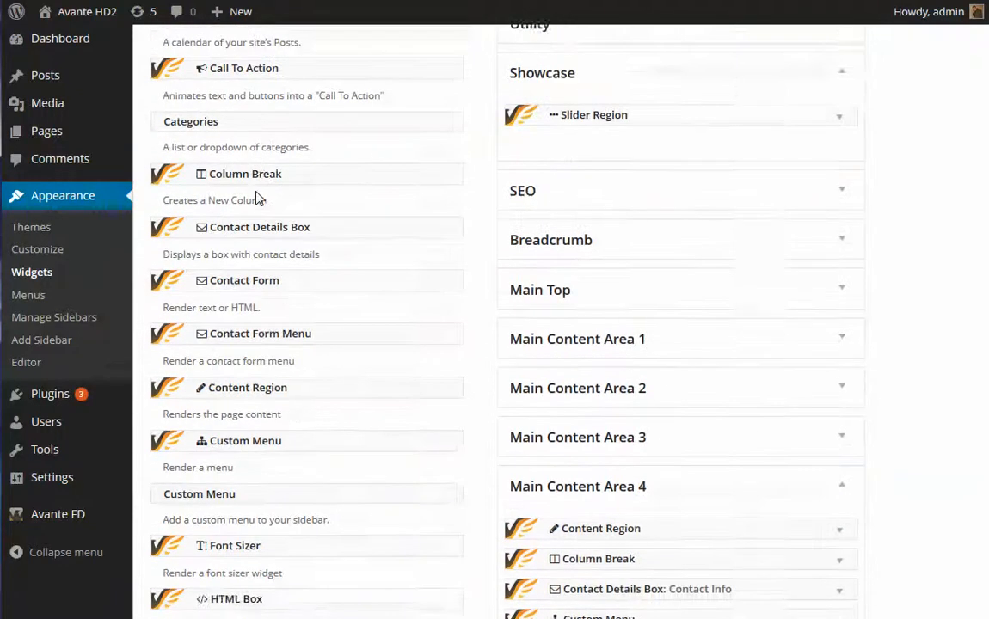
{"action": "scroll", "coordinate": [284, 481], "scroll_direction": "down", "scroll_amount": 9}
{"action": "scroll", "coordinate": [278, 480], "scroll_direction": "down", "scroll_amount": 4}
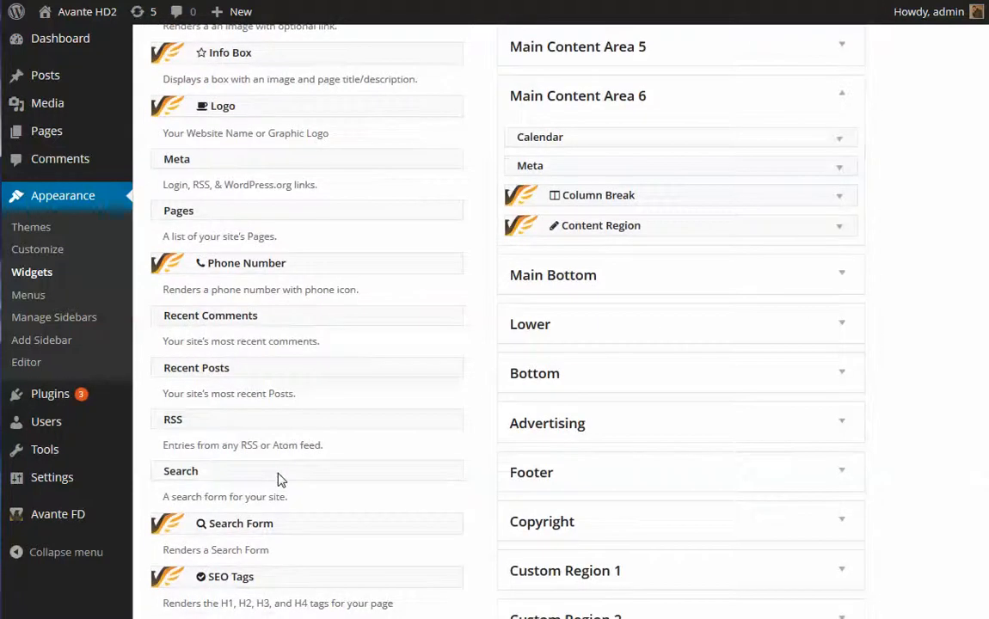
- Add a Slider Region widget above Content Region in Main Content Area 6, set Styled Background to No, and save it
{"action": "left_click_drag", "start_coordinate": [242, 450], "coordinate": [601, 327]}
{"action": "scroll", "coordinate": [522, 369], "scroll_direction": "up", "scroll_amount": 3}
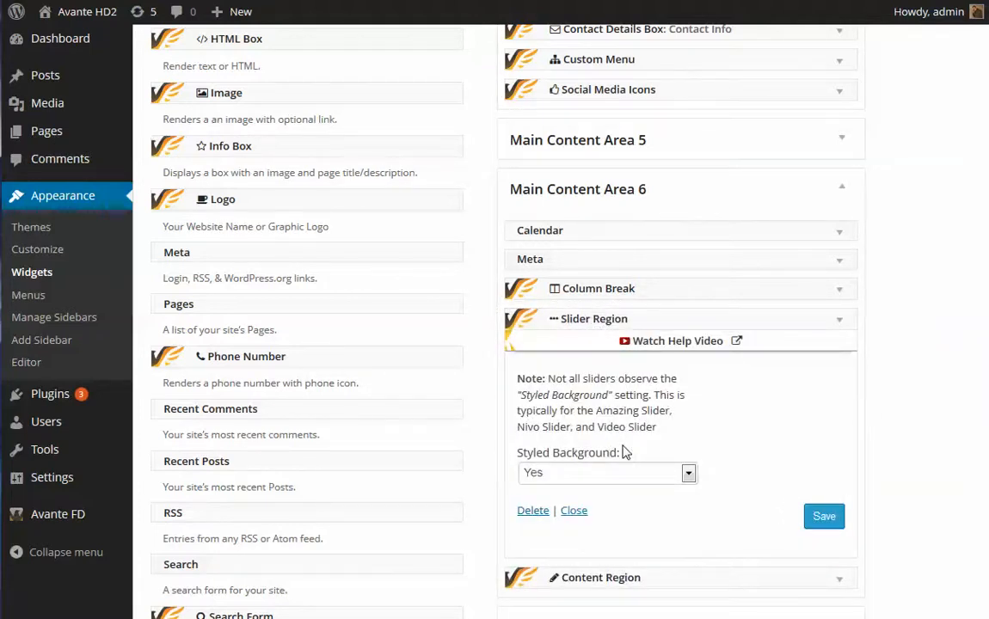
{"action": "left_click", "coordinate": [531, 479]}
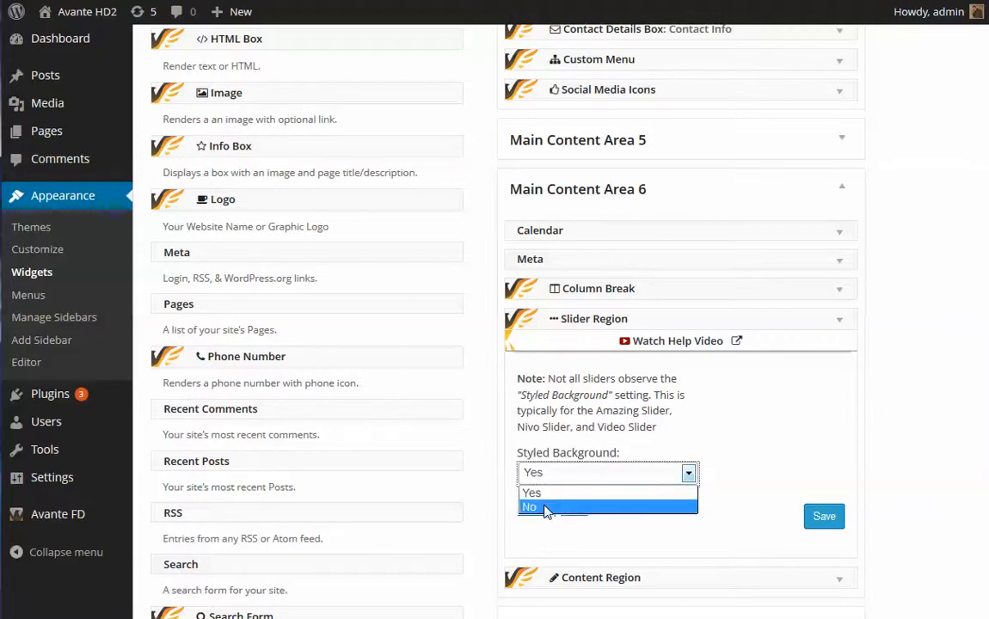
{"action": "left_click", "coordinate": [544, 508]}
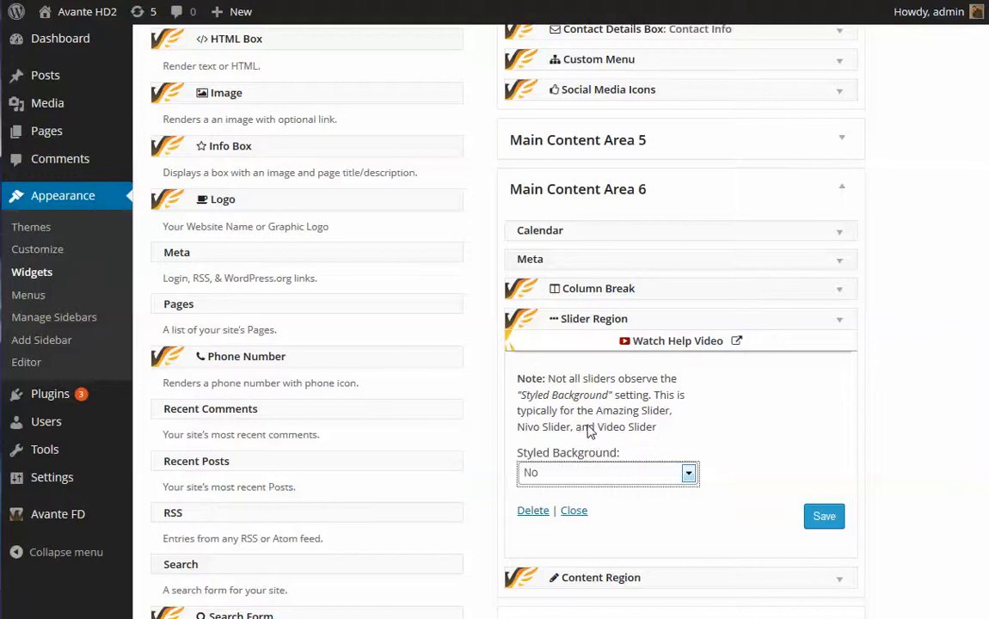
{"action": "left_click", "coordinate": [822, 527]}
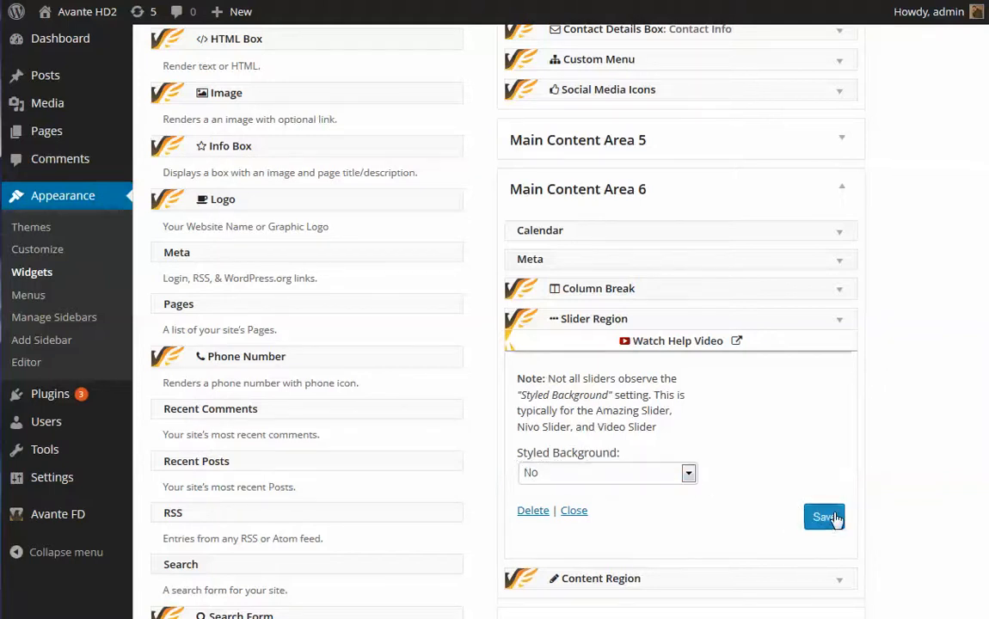
- Open the untitled page from the list of all pages and title it Example Page
{"action": "mouse_move", "coordinate": [36, 137]}
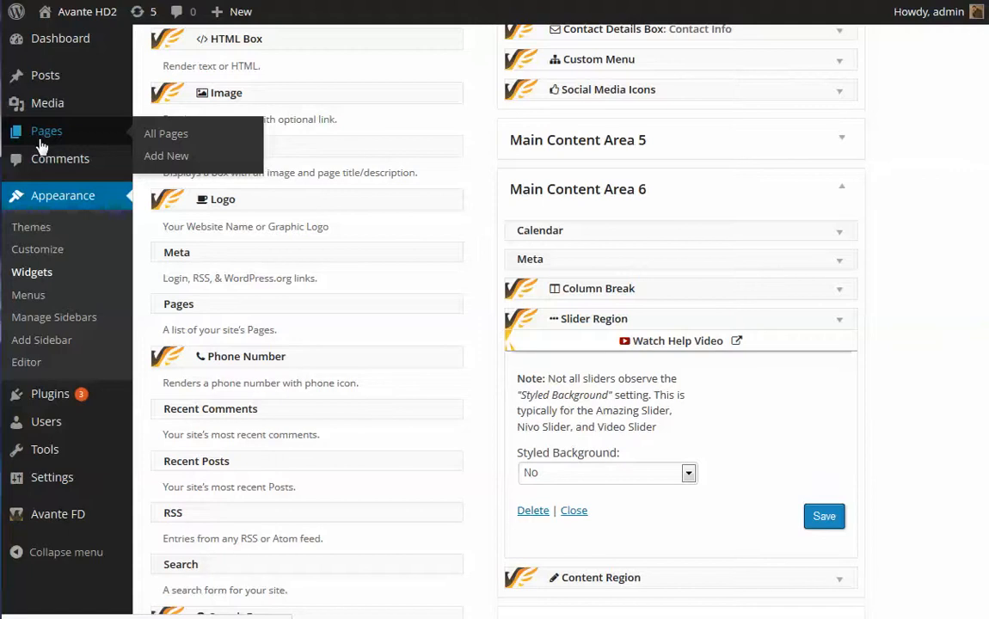
{"action": "left_click", "coordinate": [177, 138]}
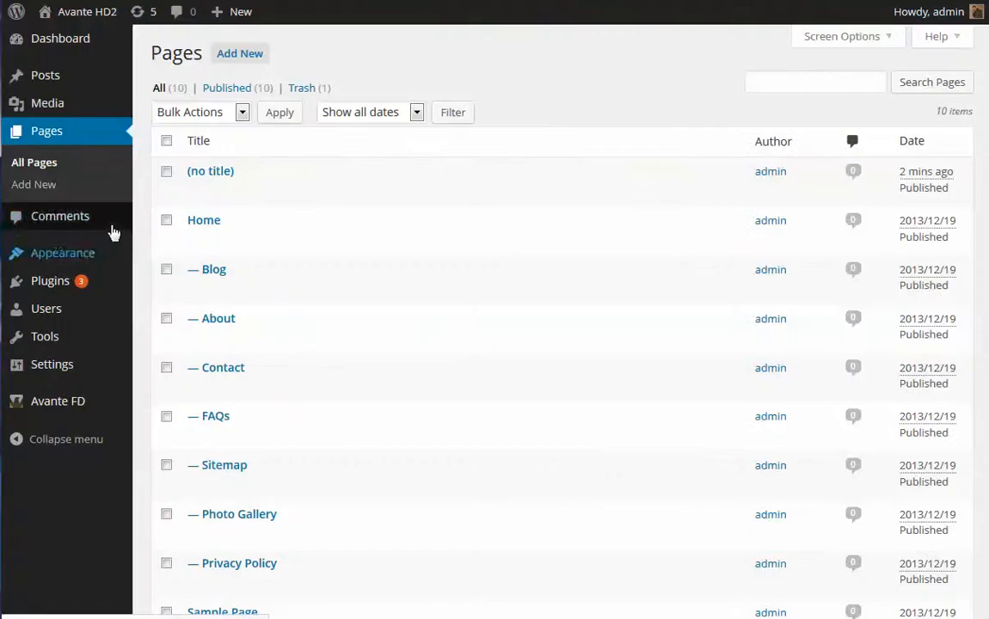
{"action": "mouse_move", "coordinate": [211, 172]}
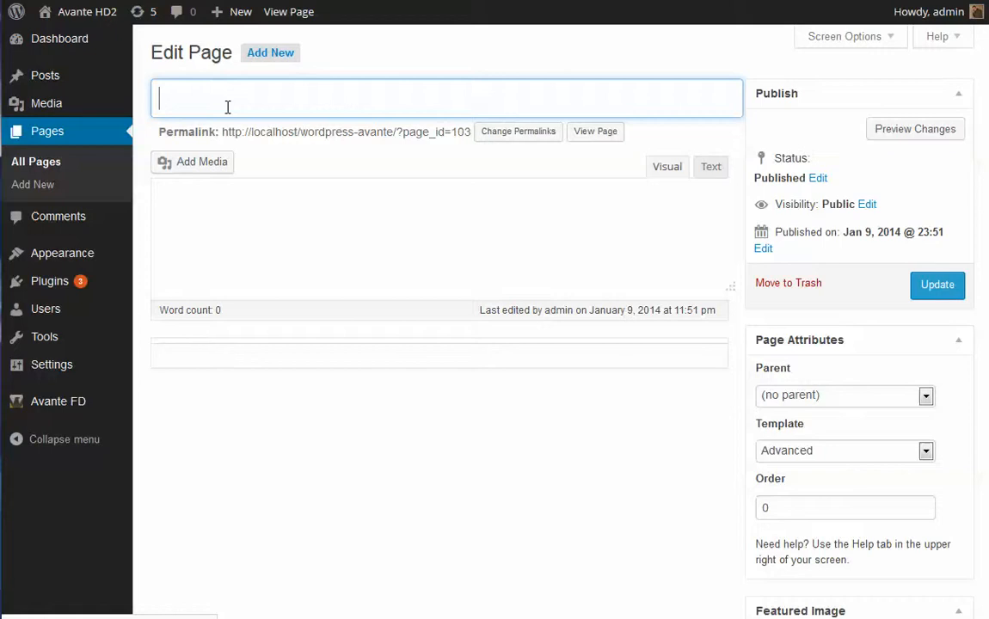
{"action": "type", "text": "Example Page"}
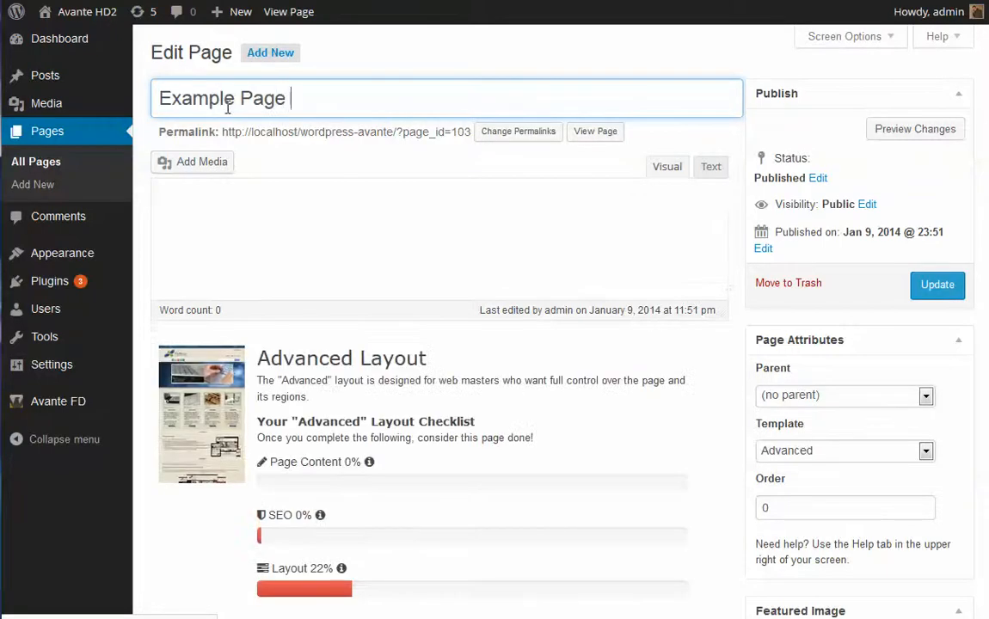
- In the Layout Manager, assign Main Content Area 6 to the Main region and make its Calendar and Meta column the narrow one
{"action": "scroll", "coordinate": [512, 401], "scroll_direction": "down", "scroll_amount": 1}
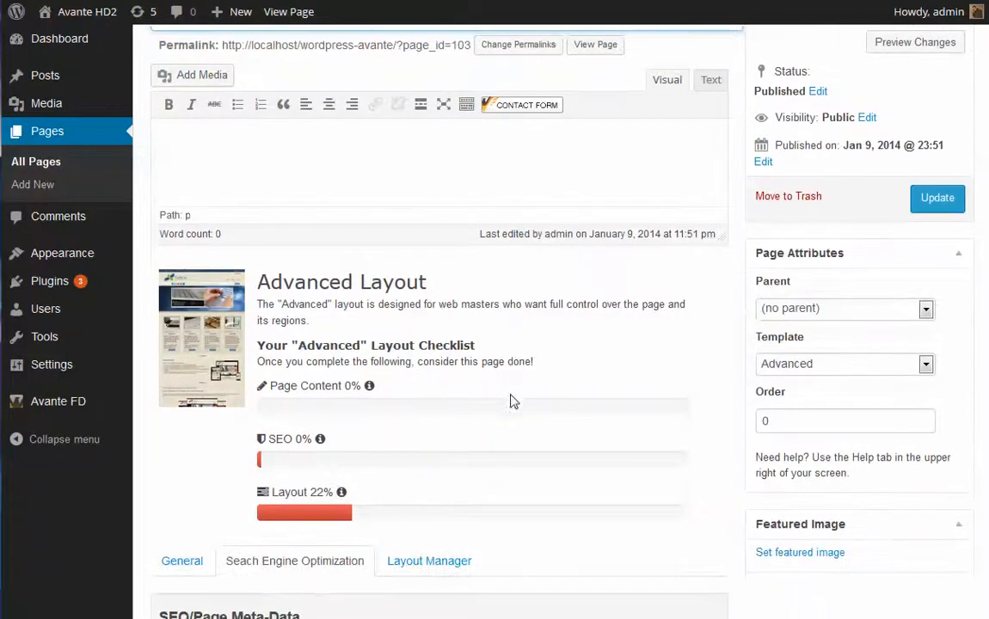
{"action": "scroll", "coordinate": [444, 561], "scroll_direction": "down", "scroll_amount": 1}
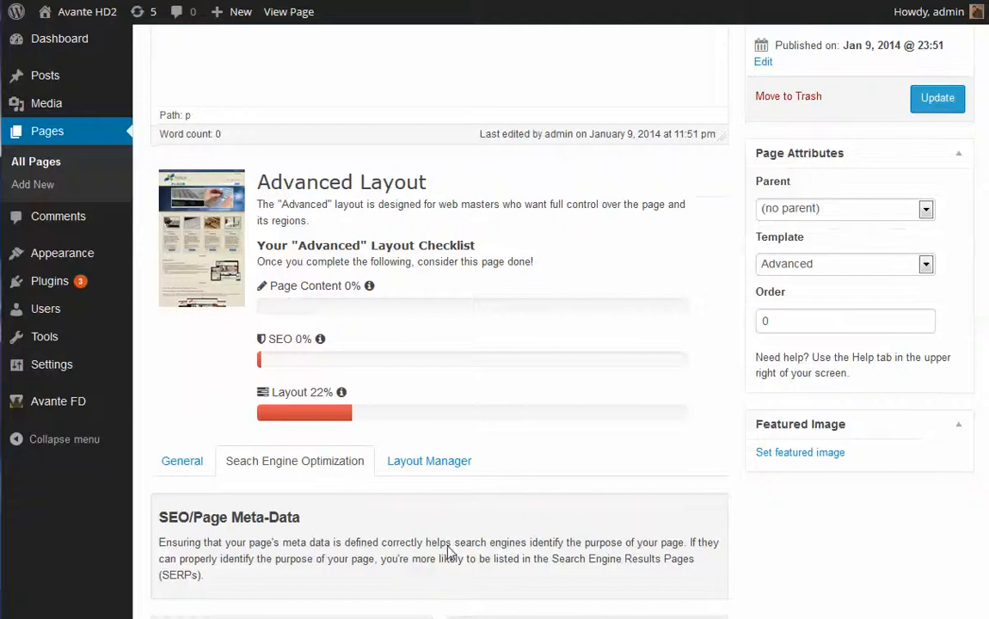
{"action": "left_click", "coordinate": [448, 461]}
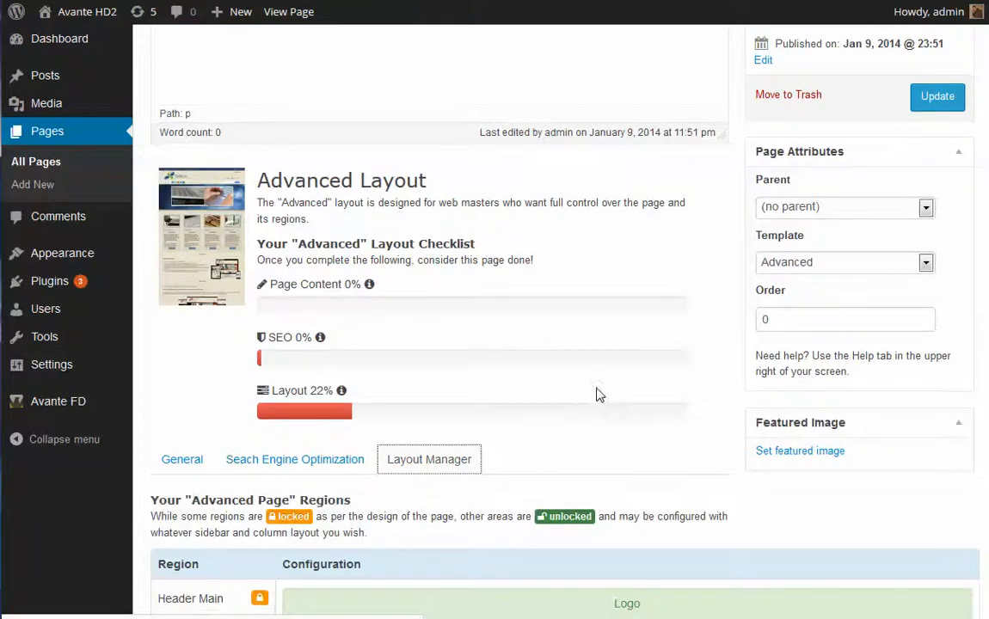
{"action": "scroll", "coordinate": [593, 388], "scroll_direction": "down", "scroll_amount": 8}
{"action": "scroll", "coordinate": [590, 388], "scroll_direction": "down", "scroll_amount": 4}
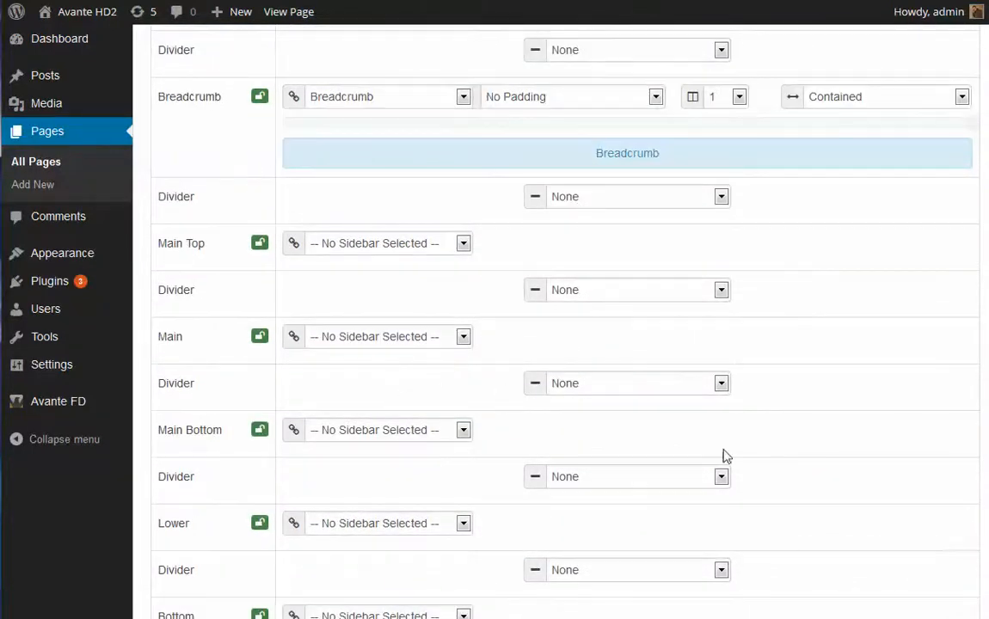
{"action": "left_click", "coordinate": [370, 336]}
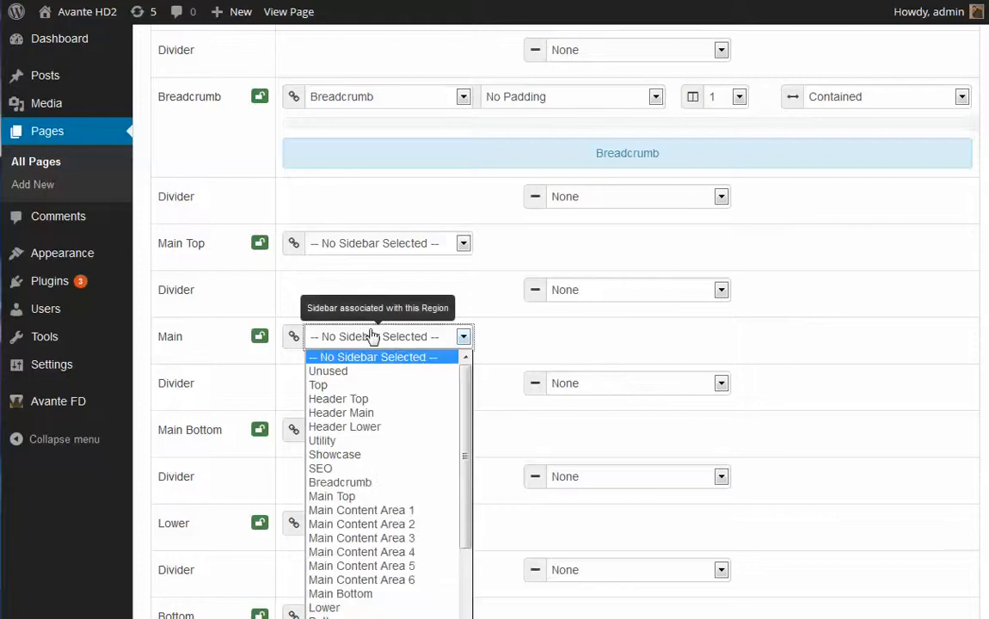
{"action": "left_click", "coordinate": [401, 581]}
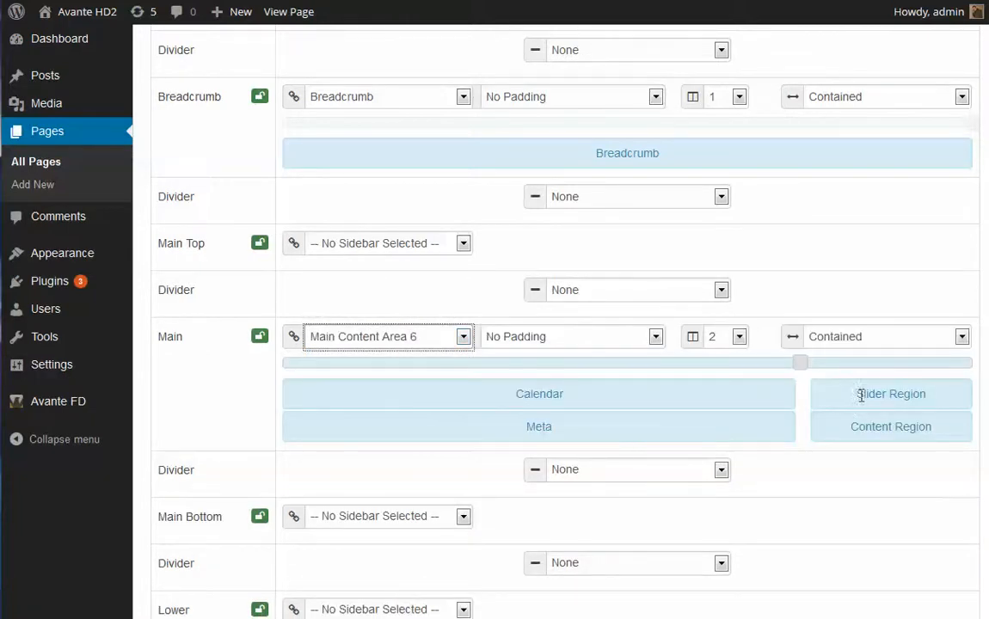
{"action": "left_click_drag", "start_coordinate": [800, 362], "coordinate": [484, 373]}
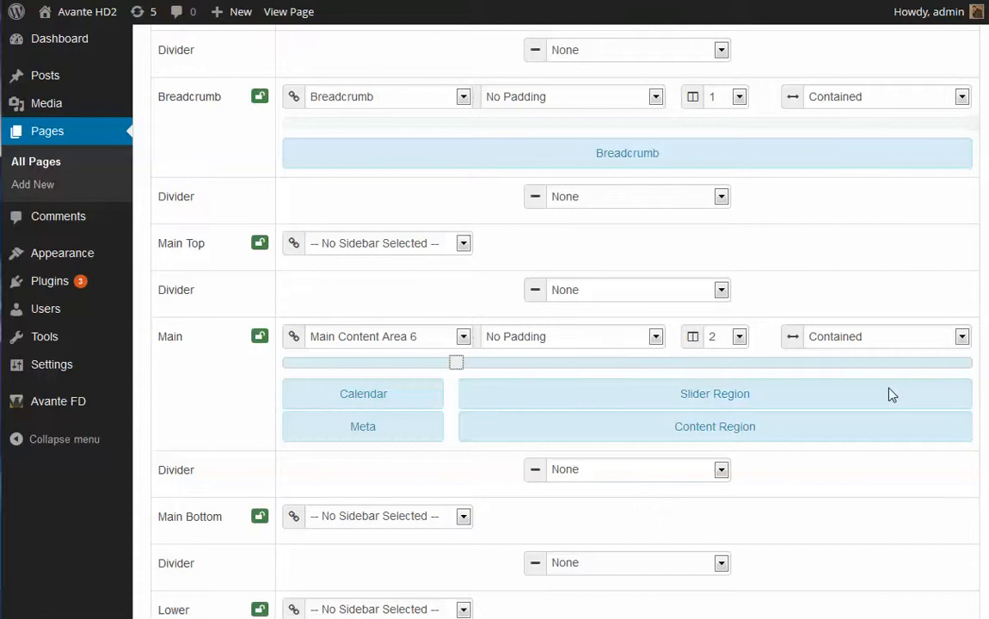
- Update Example Page and open its published view
{"action": "scroll", "coordinate": [892, 394], "scroll_direction": "up", "scroll_amount": 10}
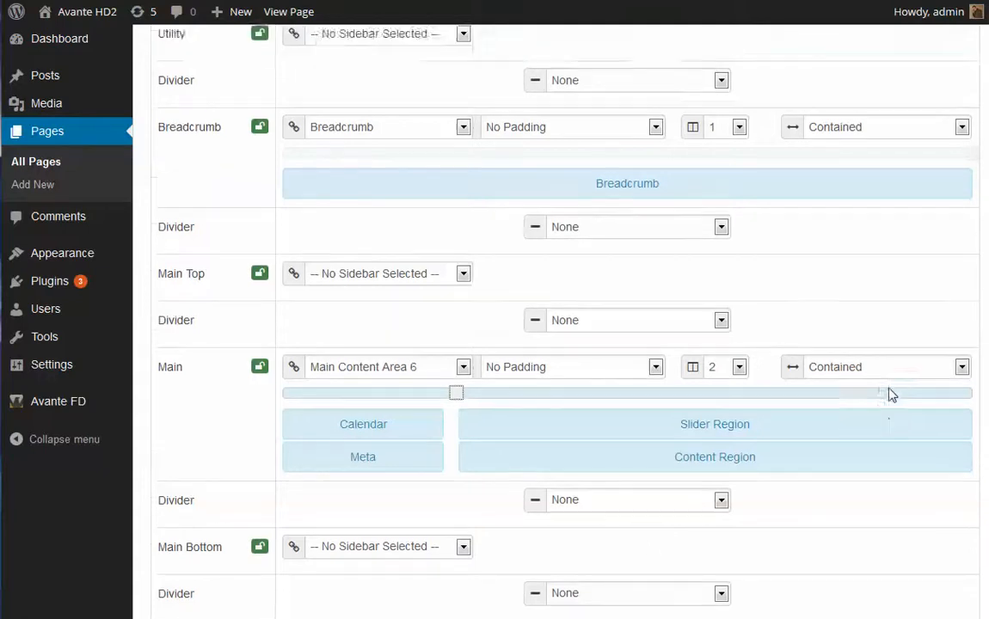
{"action": "scroll", "coordinate": [937, 249], "scroll_direction": "up", "scroll_amount": 3}
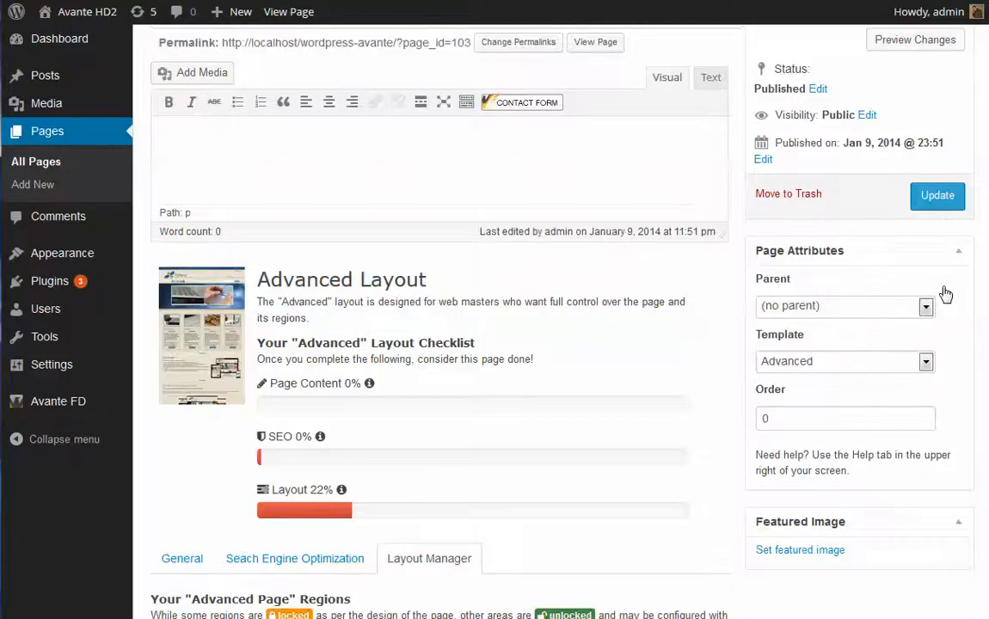
{"action": "left_click", "coordinate": [939, 285]}
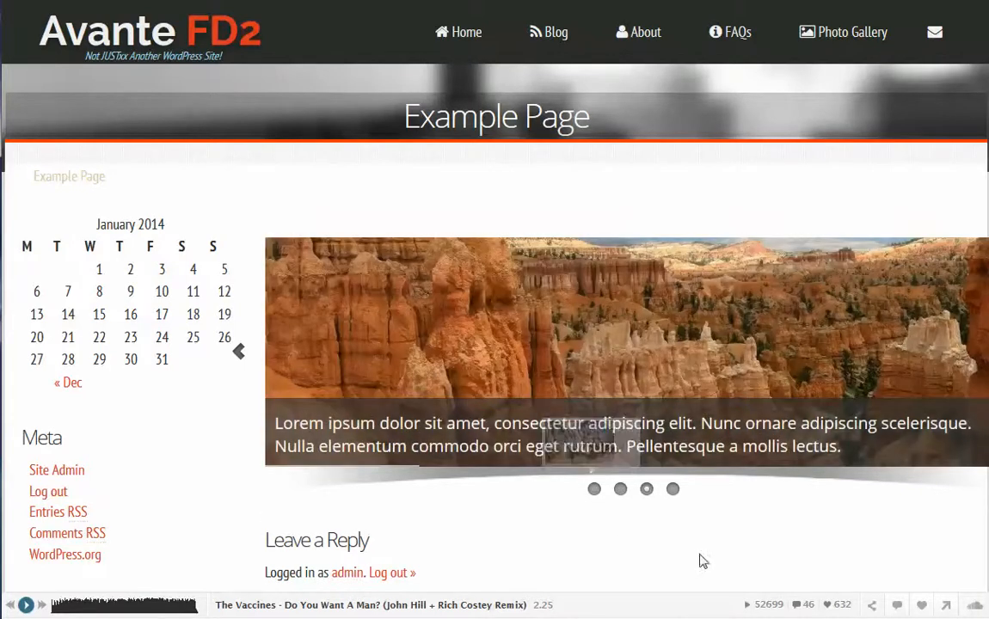
- Examine the slider placed beside the calendar and meta column on the published Example Page
{"action": "scroll", "coordinate": [698, 561], "scroll_direction": "down", "scroll_amount": 1}
{"action": "scroll", "coordinate": [701, 561], "scroll_direction": "down", "scroll_amount": 1}
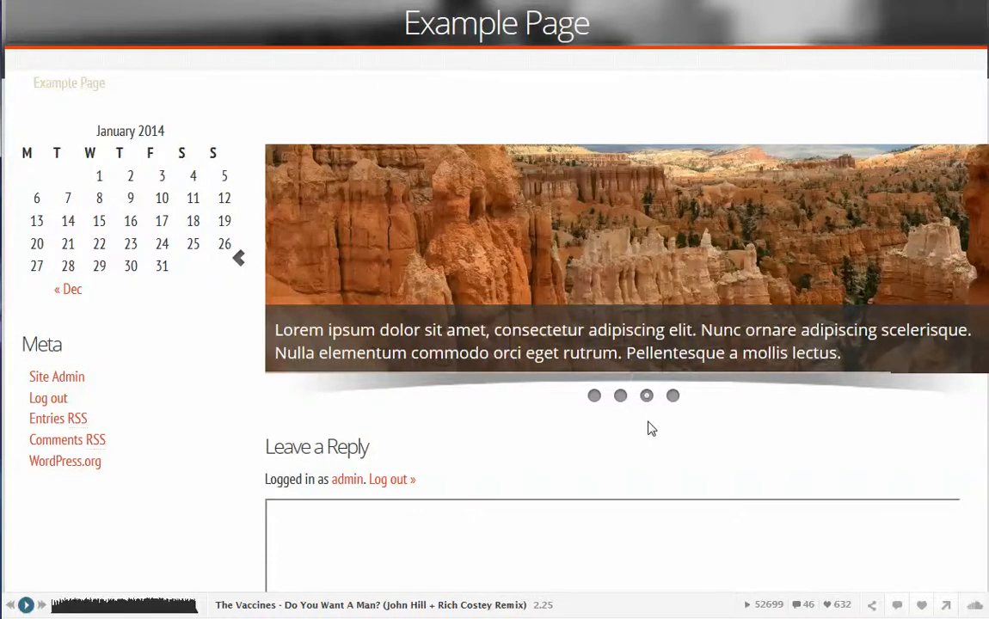
{"action": "scroll", "coordinate": [669, 440], "scroll_direction": "up", "scroll_amount": 1}
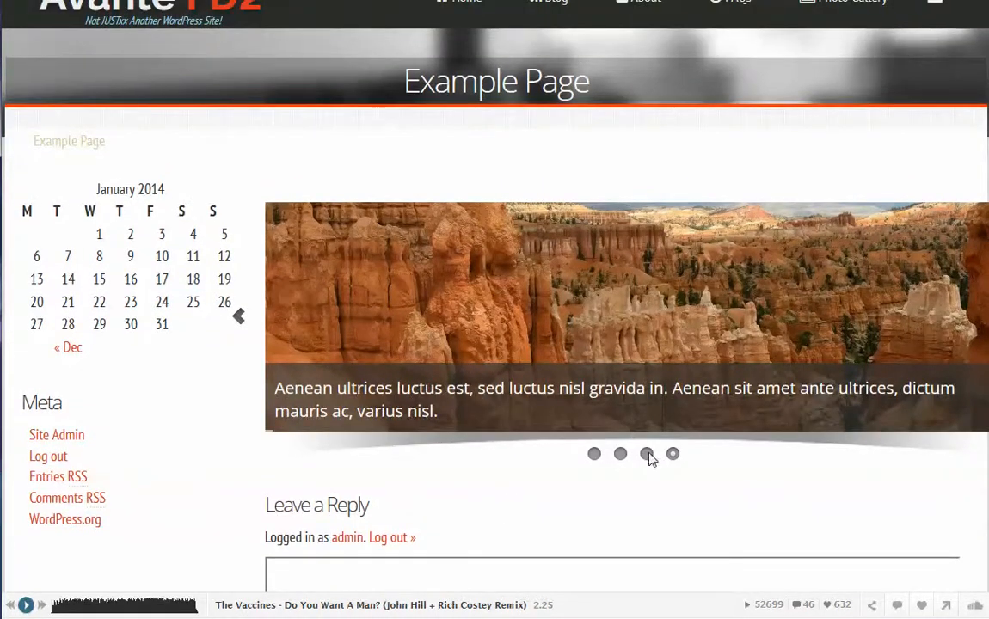
{"action": "scroll", "coordinate": [540, 349], "scroll_direction": "up", "scroll_amount": 1}
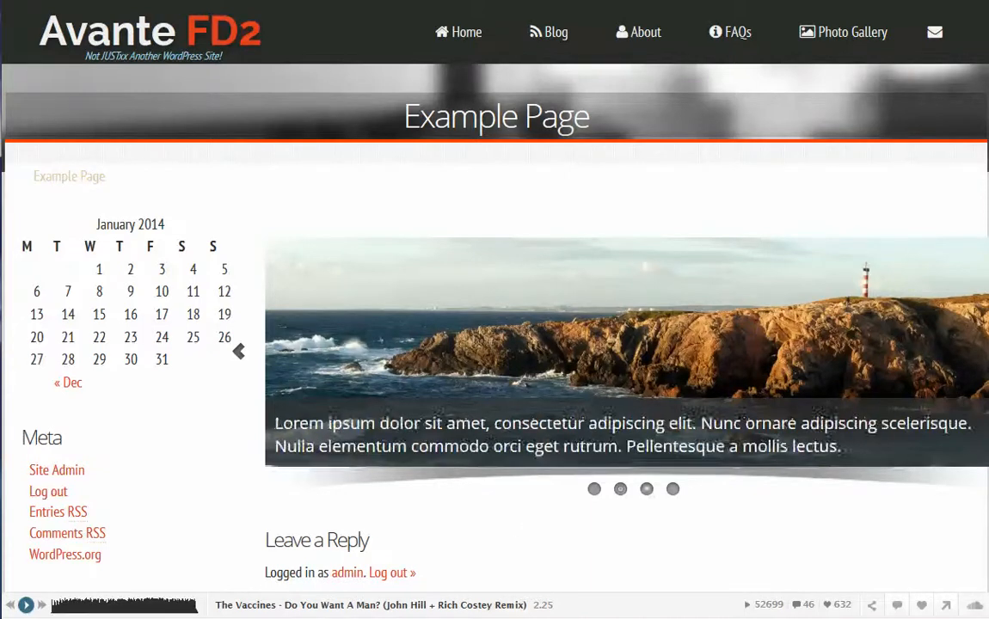
{"action": "scroll", "coordinate": [702, 487], "scroll_direction": "down", "scroll_amount": 1}
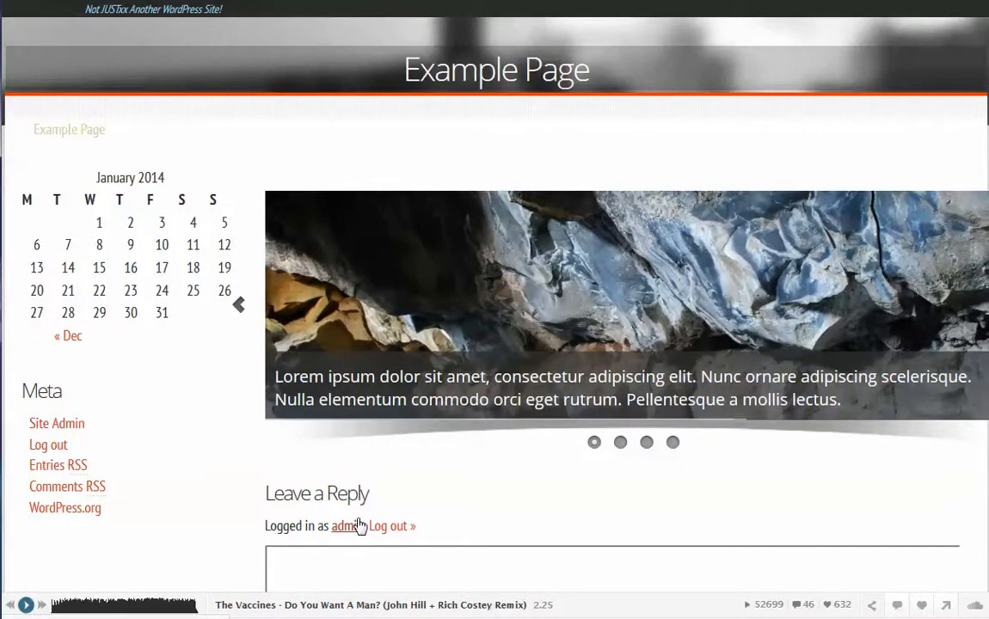
- Return to editing Example Page and review the slider selected in its general branding settings
{"action": "left_click", "coordinate": [636, 1]}
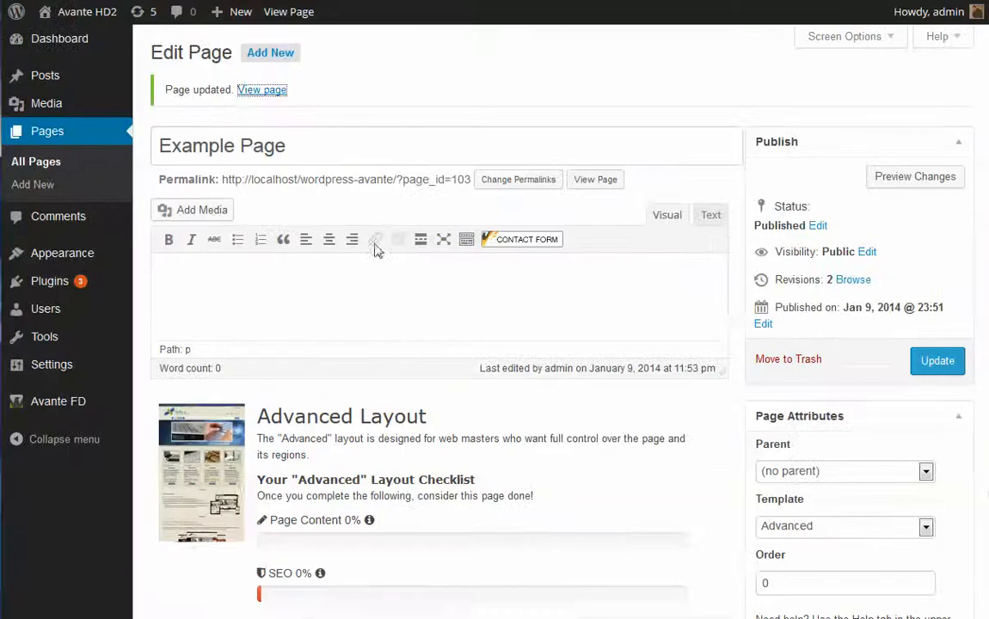
{"action": "scroll", "coordinate": [260, 555], "scroll_direction": "down", "scroll_amount": 5}
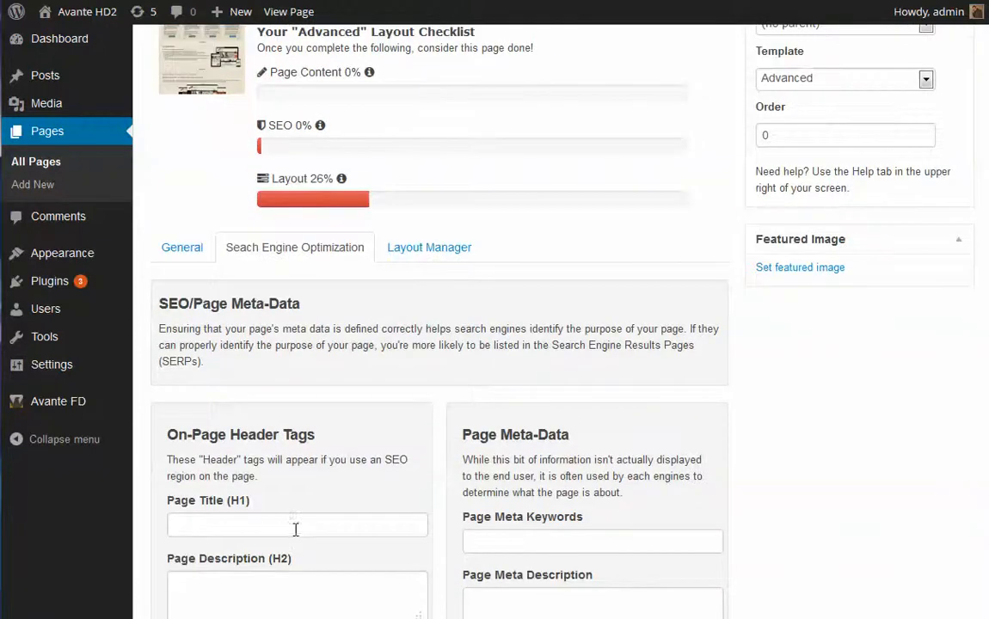
{"action": "scroll", "coordinate": [295, 530], "scroll_direction": "down", "scroll_amount": 3}
{"action": "left_click", "coordinate": [178, 177]}
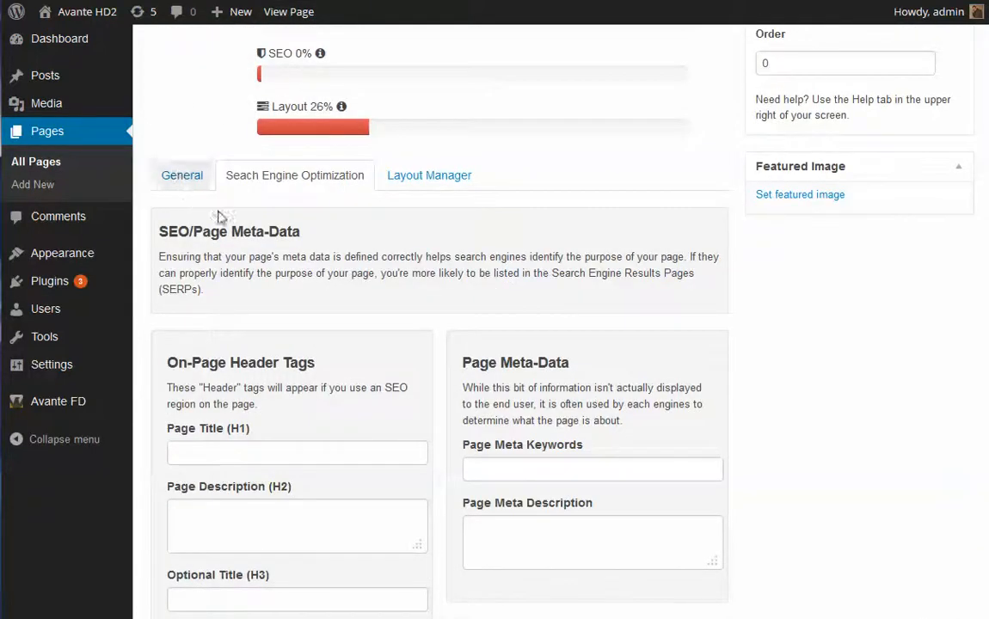
{"action": "scroll", "coordinate": [501, 393], "scroll_direction": "down", "scroll_amount": 2}
{"action": "scroll", "coordinate": [501, 393], "scroll_direction": "down", "scroll_amount": 4}
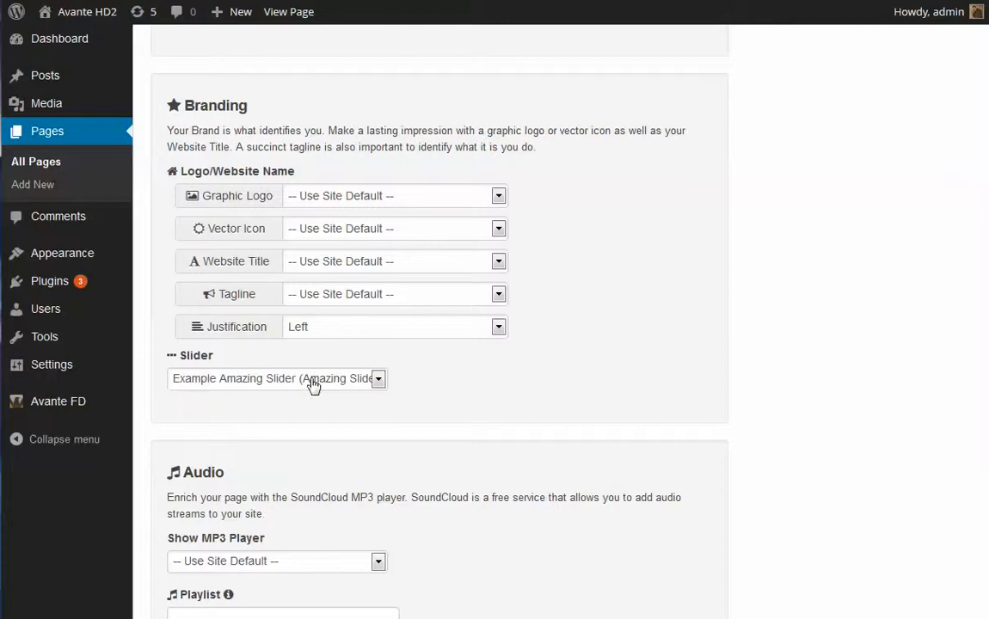
{"action": "scroll", "coordinate": [308, 383], "scroll_direction": "up", "scroll_amount": 2}
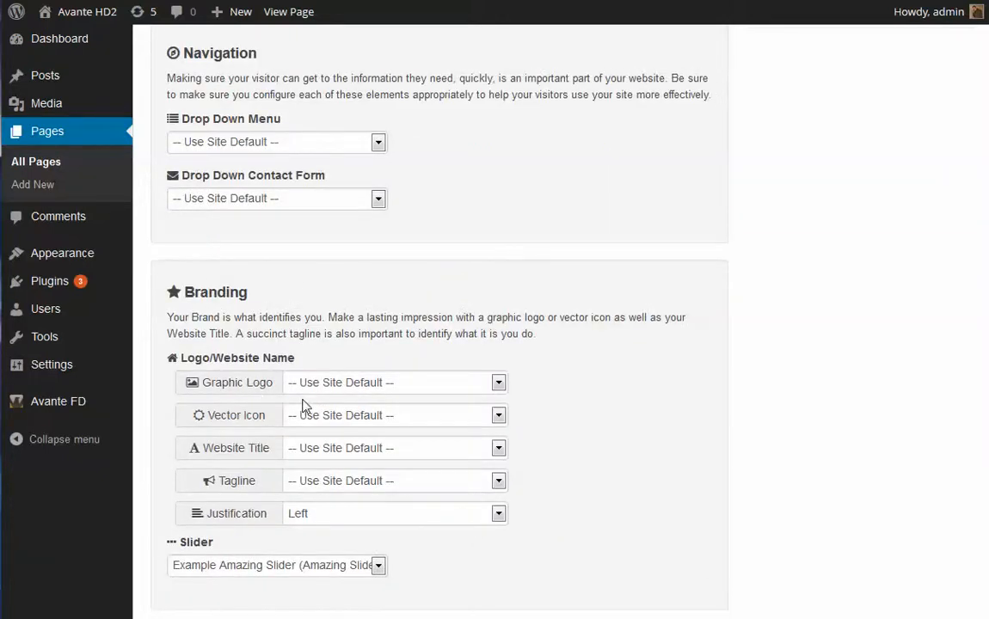
{"action": "scroll", "coordinate": [481, 346], "scroll_direction": "up", "scroll_amount": 4}
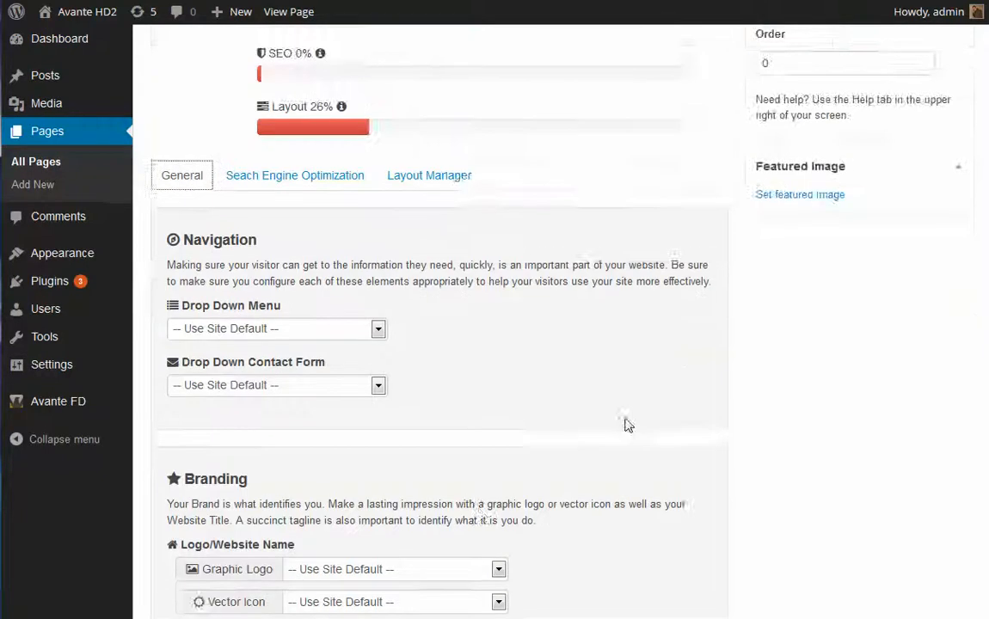
- In the page's Layout Manager, assign the Showcase sidebar to the Showcase region
{"action": "left_click", "coordinate": [434, 364]}
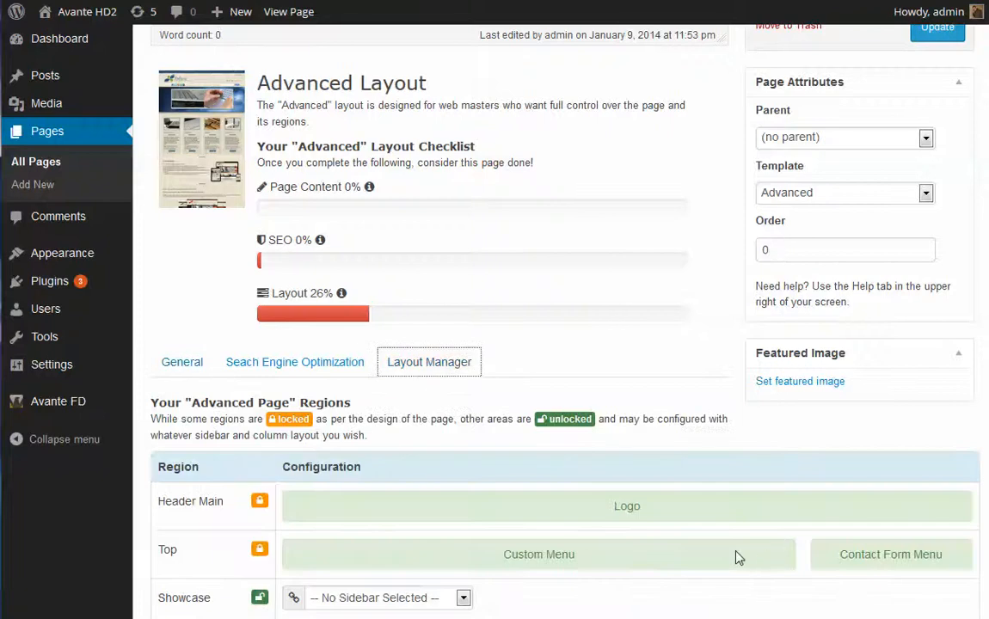
{"action": "scroll", "coordinate": [347, 514], "scroll_direction": "down", "scroll_amount": 2}
{"action": "left_click", "coordinate": [358, 413]}
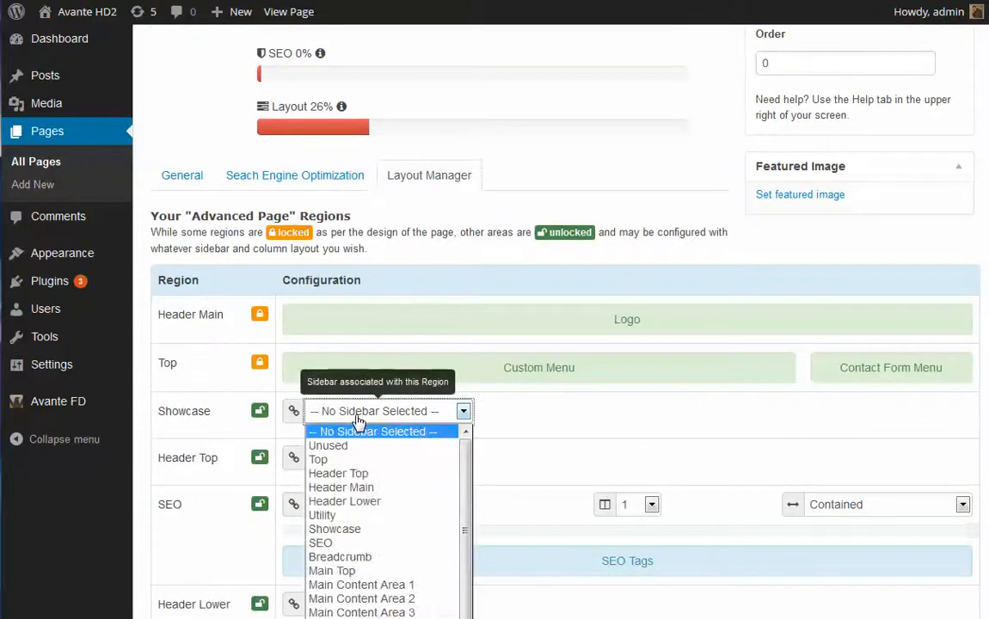
{"action": "left_click", "coordinate": [358, 419]}
{"action": "left_click", "coordinate": [359, 420]}
{"action": "left_click", "coordinate": [348, 529]}
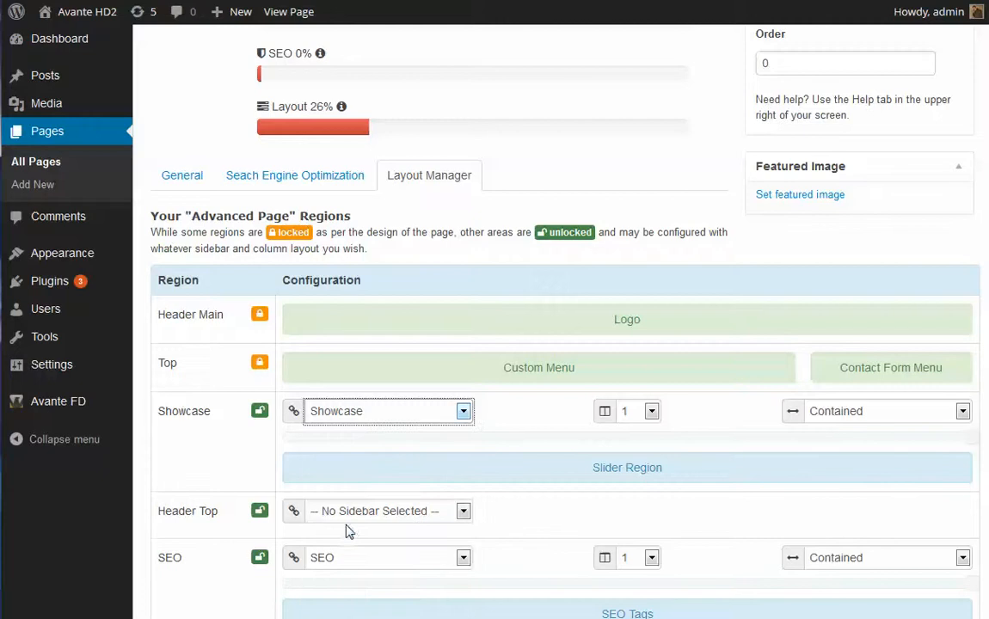
- Assign the Main Content Area 5 sidebar to the page's Main region in the Layout Manager
{"action": "scroll", "coordinate": [491, 406], "scroll_direction": "down", "scroll_amount": 1}
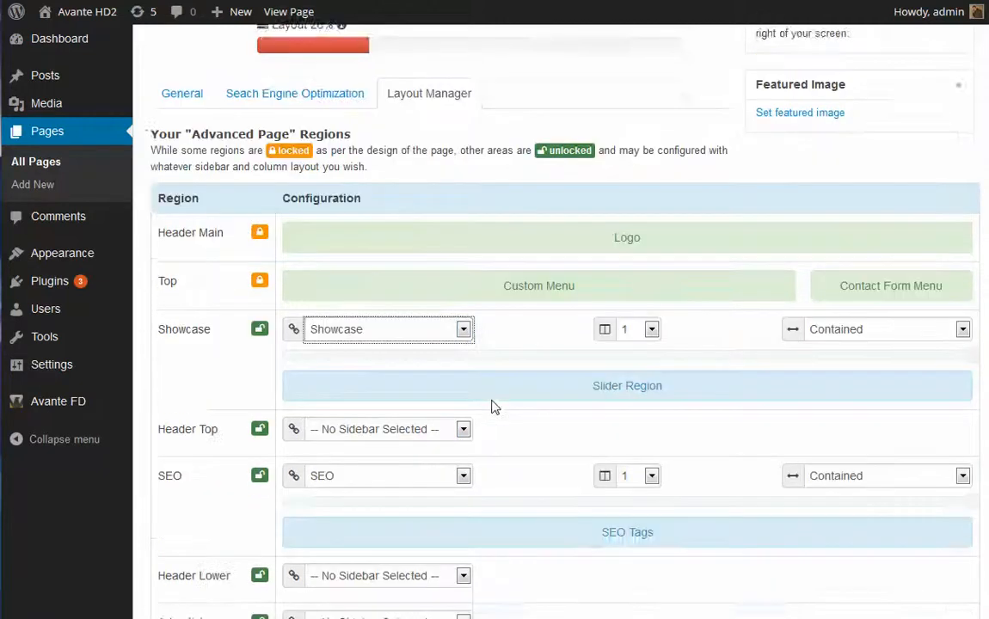
{"action": "scroll", "coordinate": [493, 406], "scroll_direction": "down", "scroll_amount": 1}
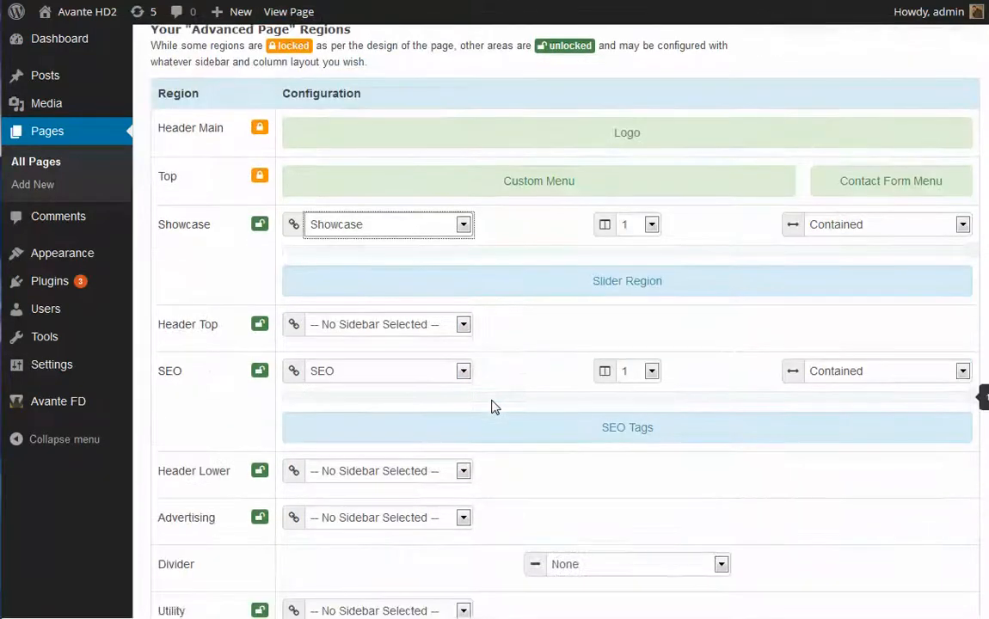
{"action": "scroll", "coordinate": [492, 406], "scroll_direction": "down", "scroll_amount": 1}
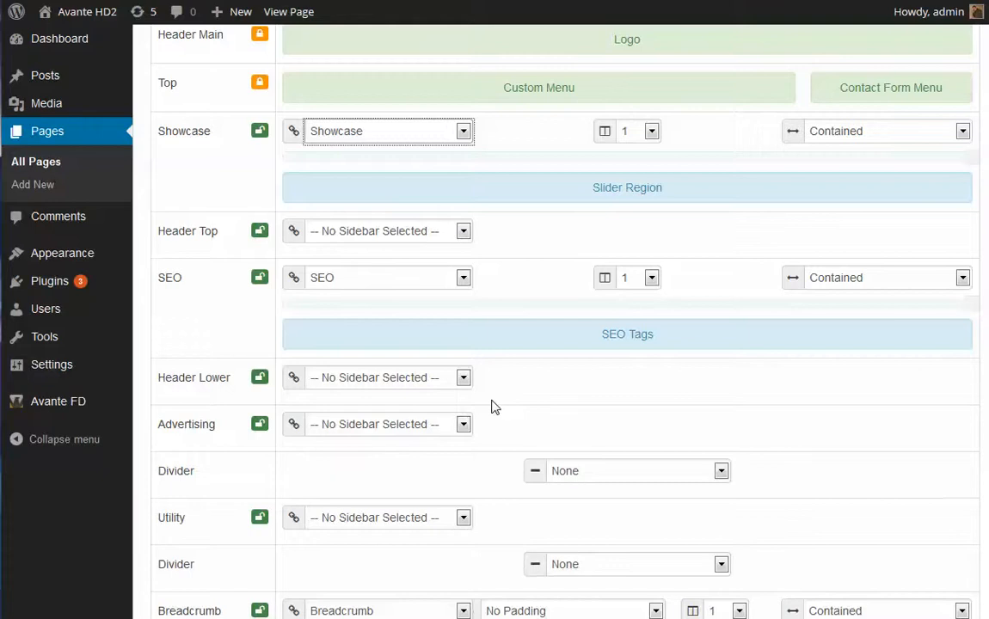
{"action": "scroll", "coordinate": [492, 406], "scroll_direction": "down", "scroll_amount": 2}
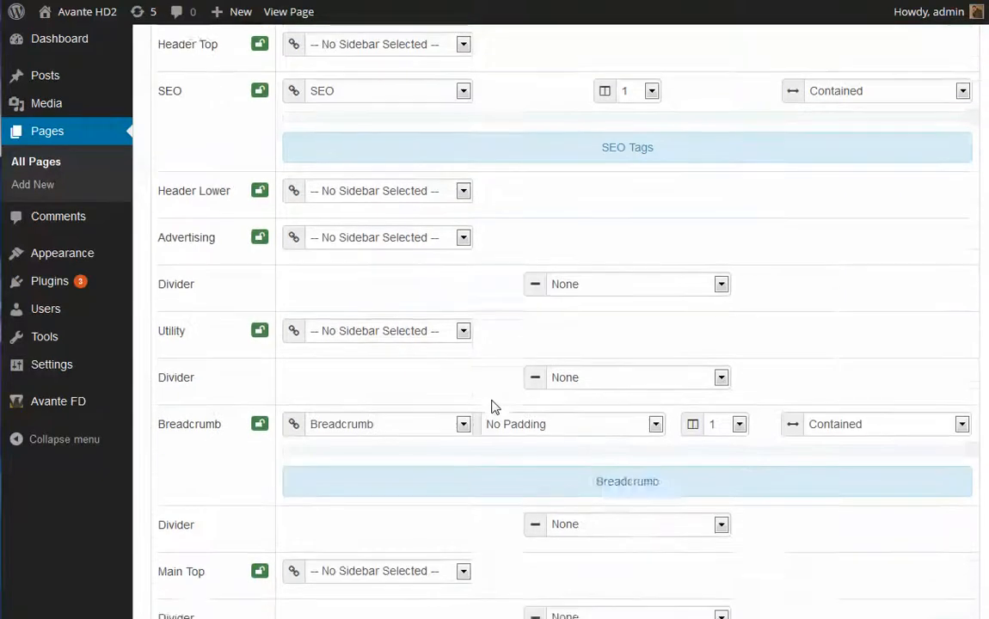
{"action": "scroll", "coordinate": [756, 471], "scroll_direction": "down", "scroll_amount": 1}
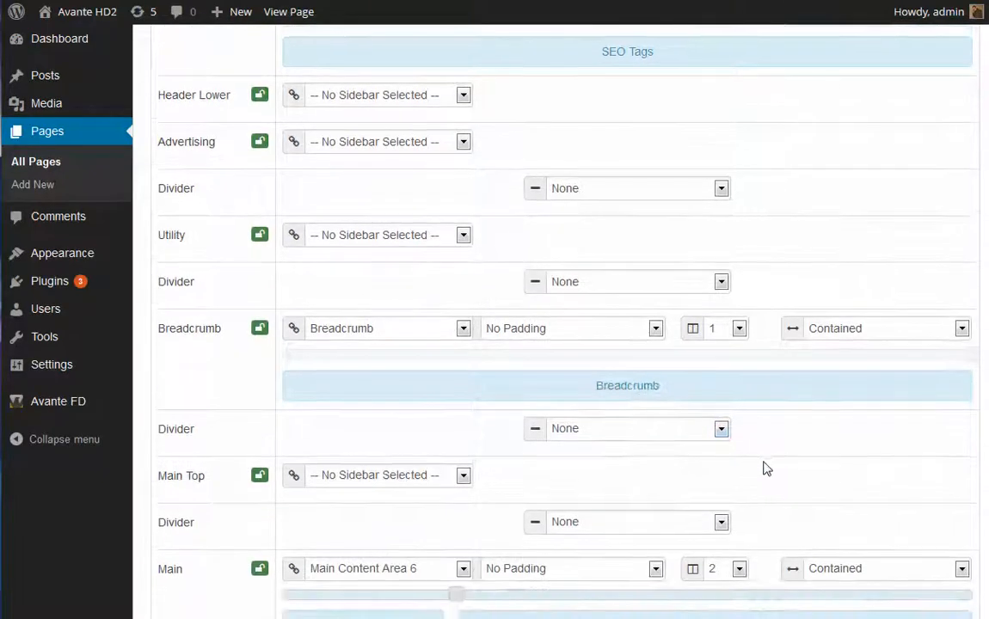
{"action": "scroll", "coordinate": [763, 469], "scroll_direction": "down", "scroll_amount": 1}
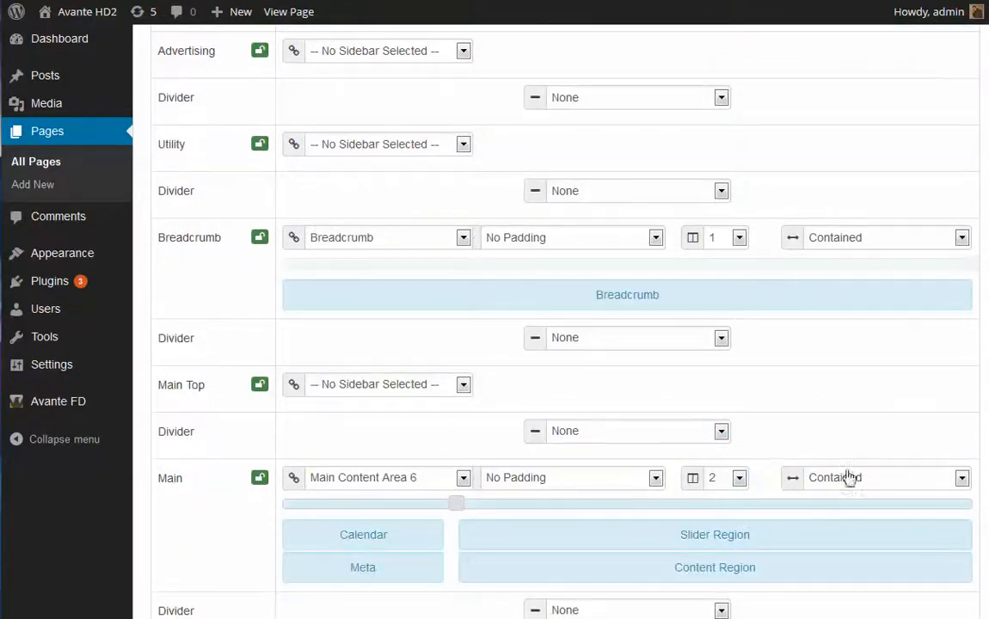
{"action": "left_click", "coordinate": [399, 475]}
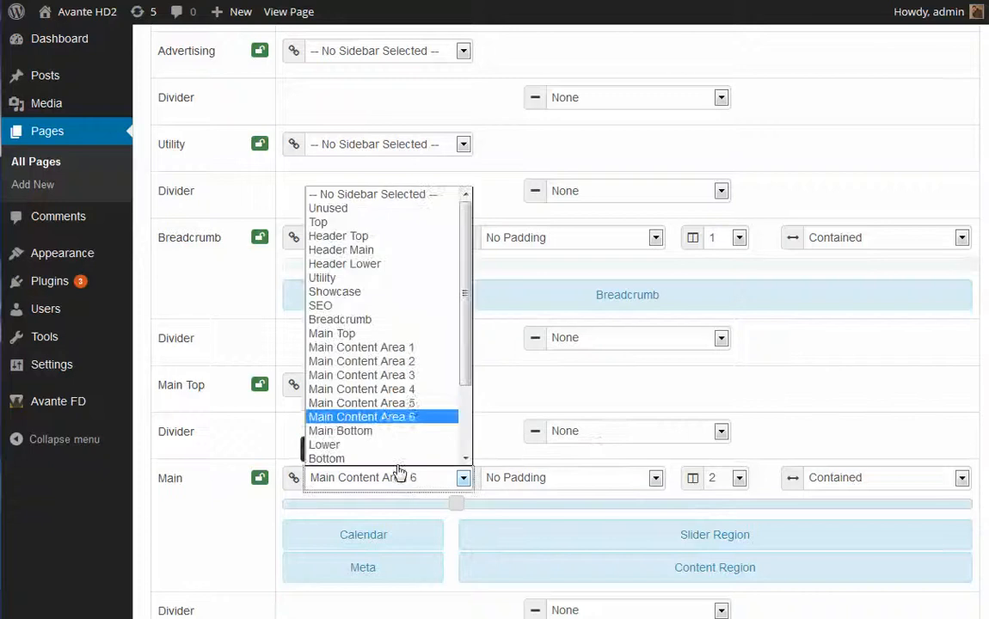
{"action": "left_click", "coordinate": [389, 404]}
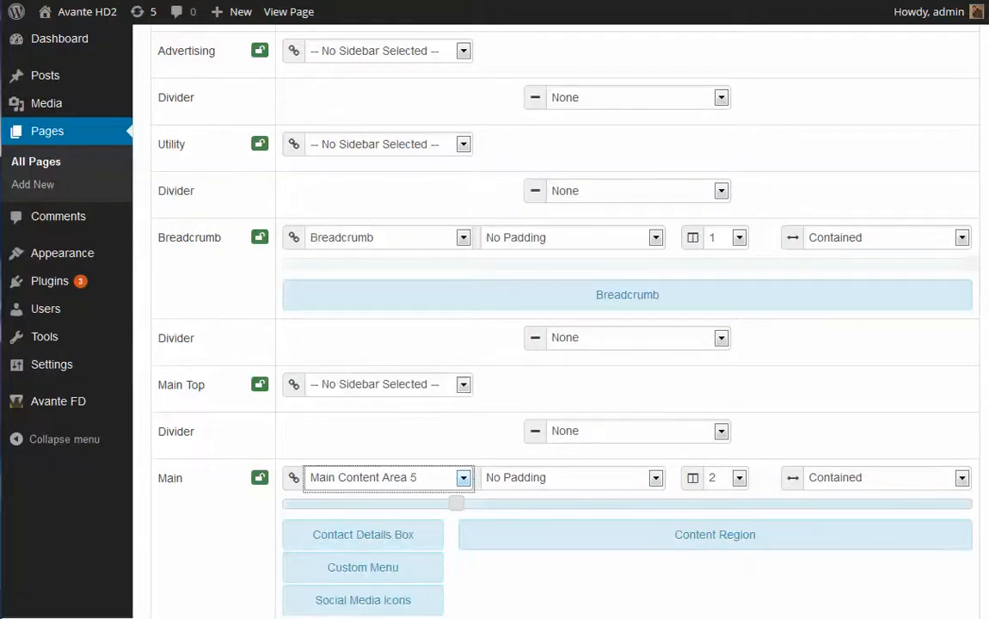
- Update the page to save its revised Showcase and Main region assignments
{"action": "scroll", "coordinate": [516, 512], "scroll_direction": "up", "scroll_amount": 3}
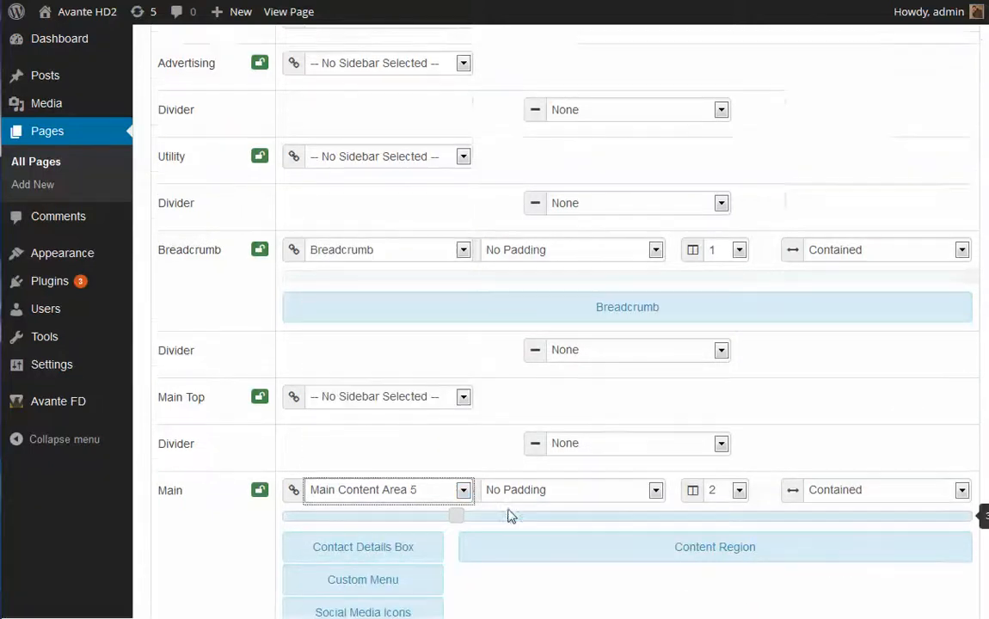
{"action": "scroll", "coordinate": [723, 519], "scroll_direction": "up", "scroll_amount": 6}
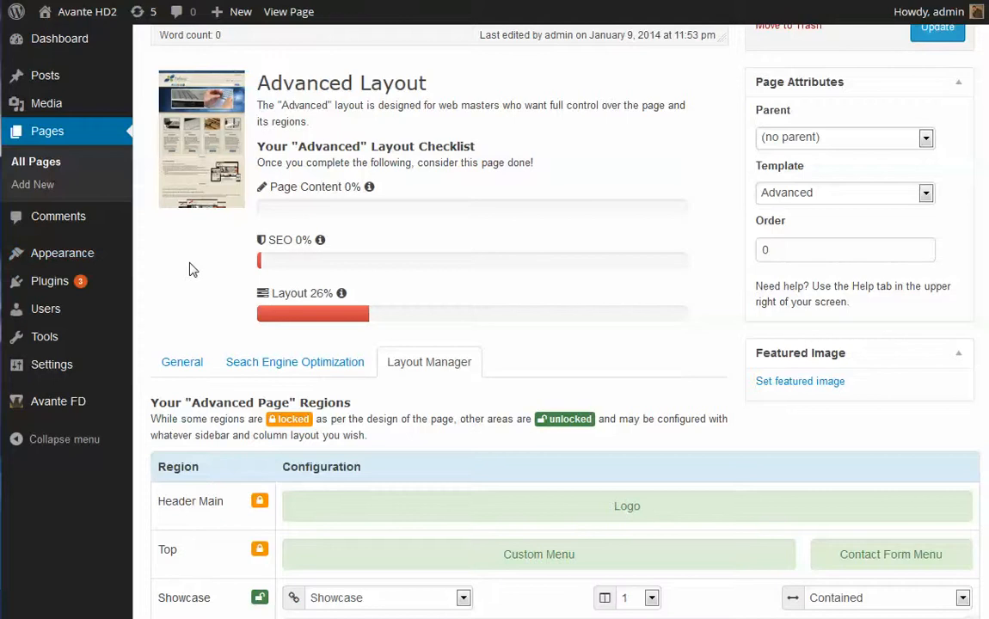
{"action": "left_click", "coordinate": [937, 28]}
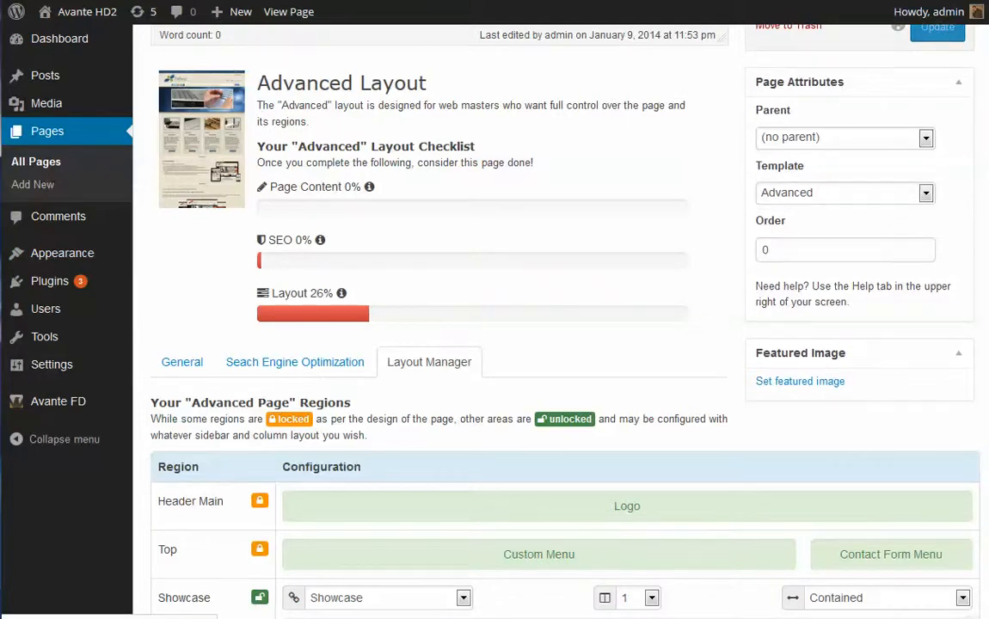